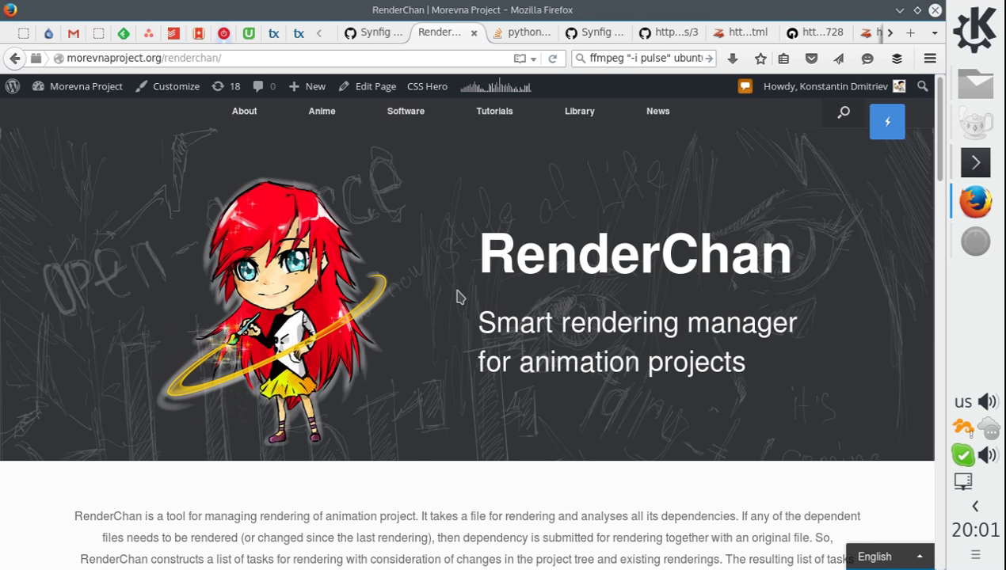
- Highlight and then deselect the RenderChan heading, and bring up a Konsole terminal over the page
{"action": "mouse_move", "coordinate": [408, 359]}
{"action": "left_click_drag", "start_coordinate": [495, 255], "coordinate": [779, 269]}
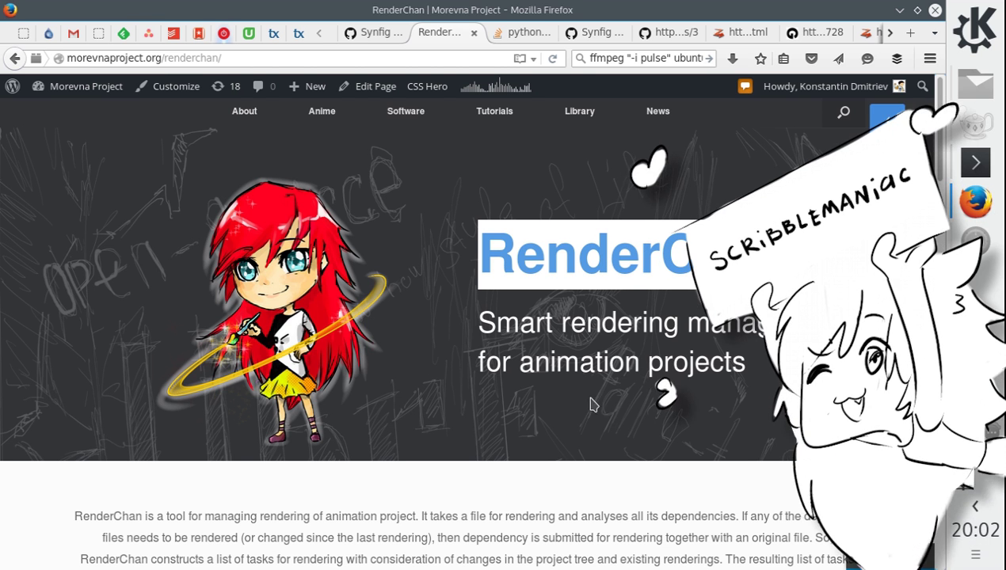
{"action": "left_click", "coordinate": [573, 403]}
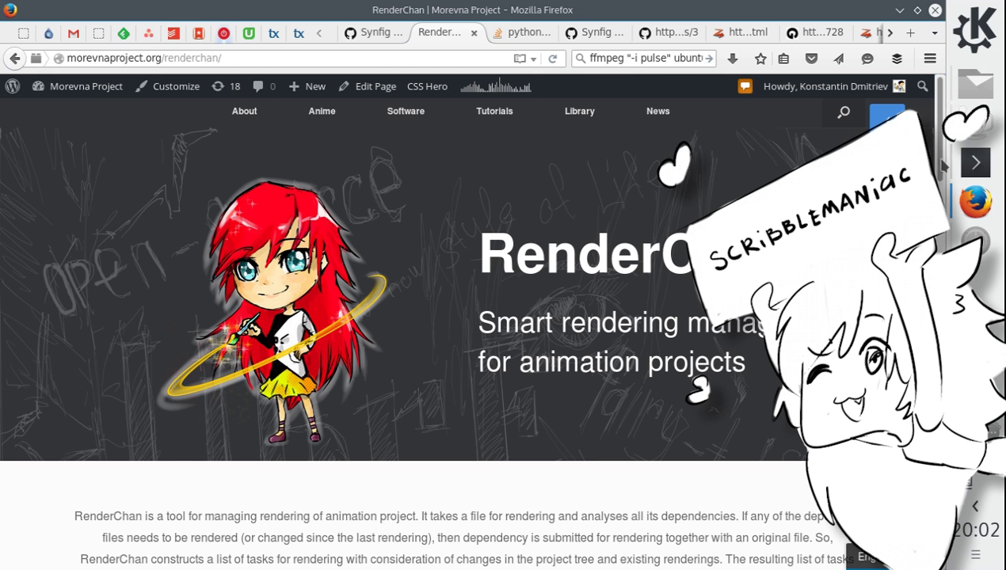
{"action": "left_click", "coordinate": [974, 162]}
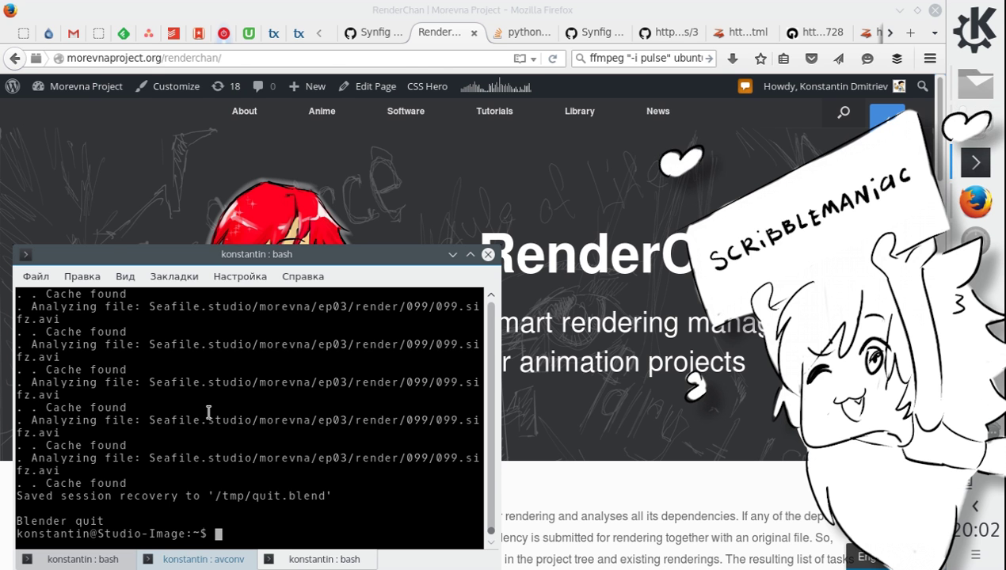
- Run the 'blender' command at the Konsole prompt to start Blender 2.74
{"action": "type", "text": "blender"}
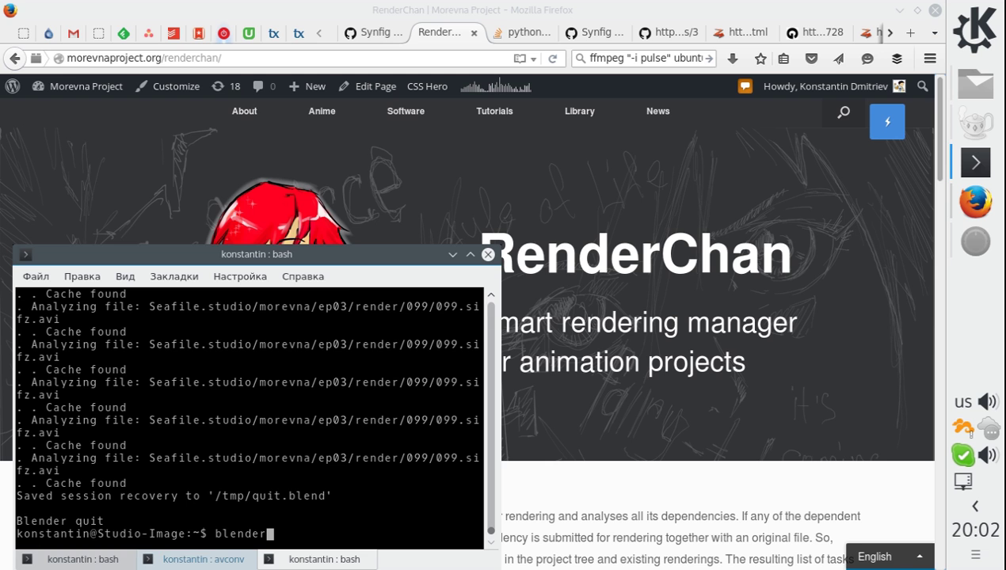
{"action": "key", "text": "Return"}
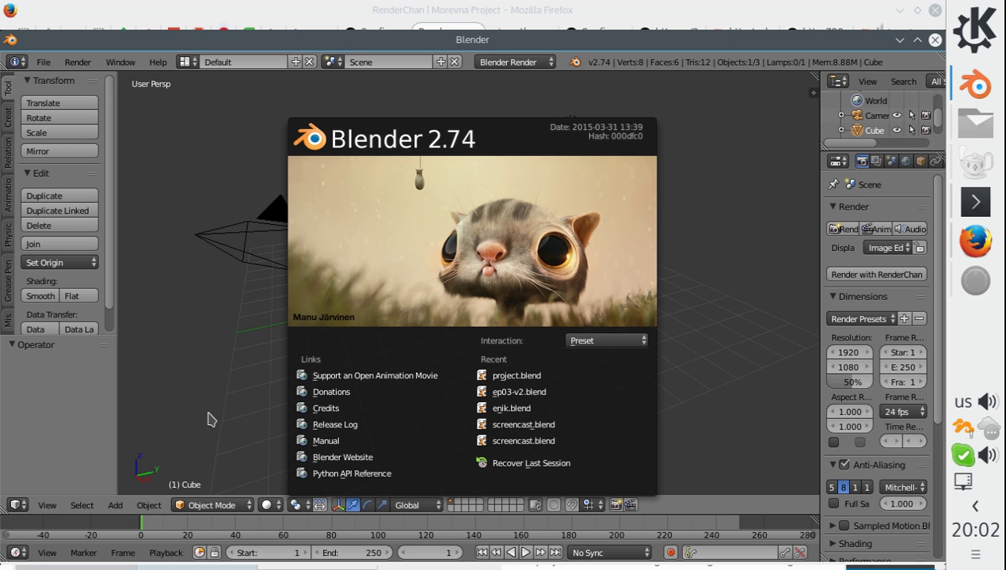
- Load ep03-v2.blend from the splash screen's recent files, shift the window right, and open the File menu
{"action": "left_click", "coordinate": [505, 393]}
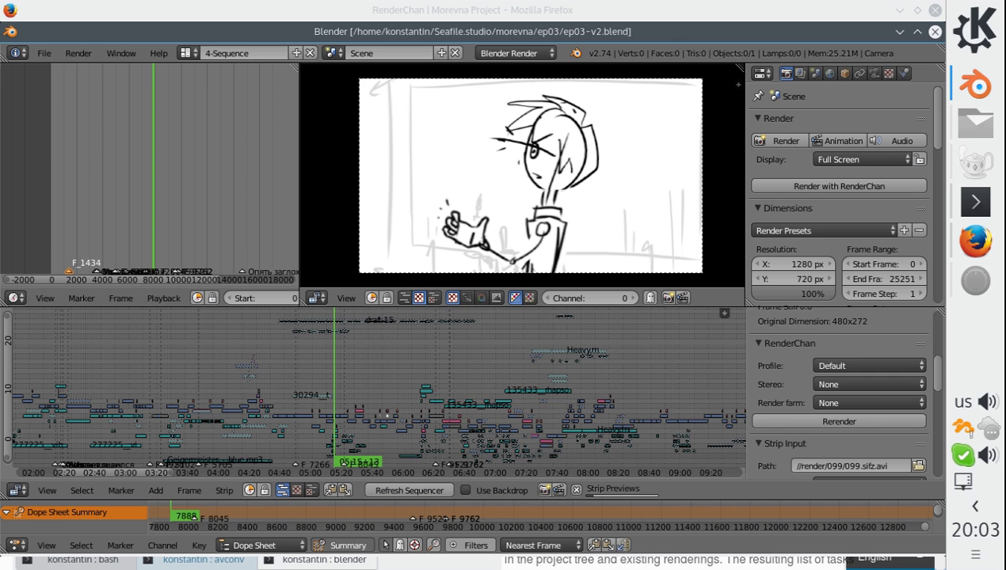
{"action": "left_click_drag", "start_coordinate": [49, 31], "coordinate": [106, 28]}
{"action": "left_click", "coordinate": [104, 49]}
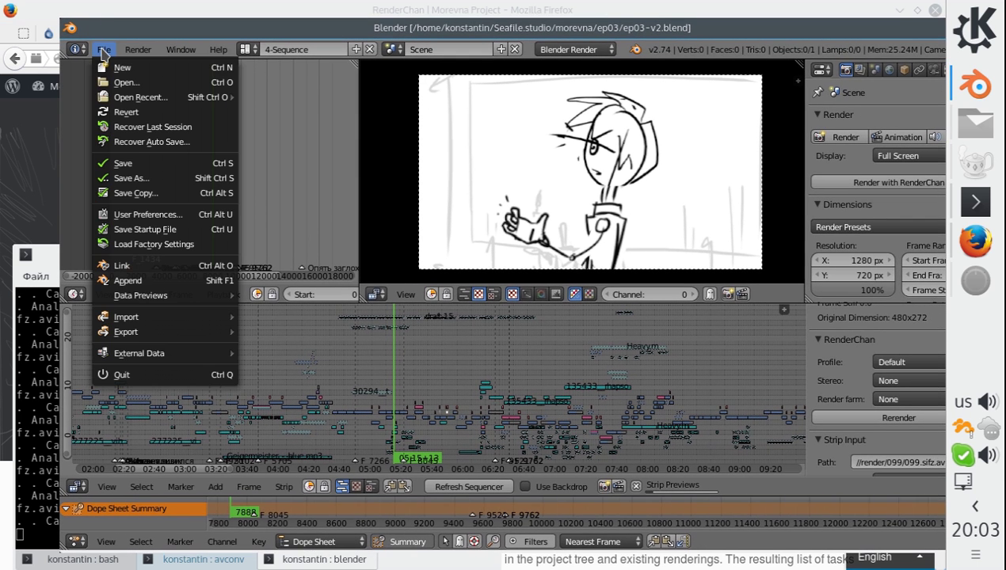
{"action": "left_click", "coordinate": [147, 214]}
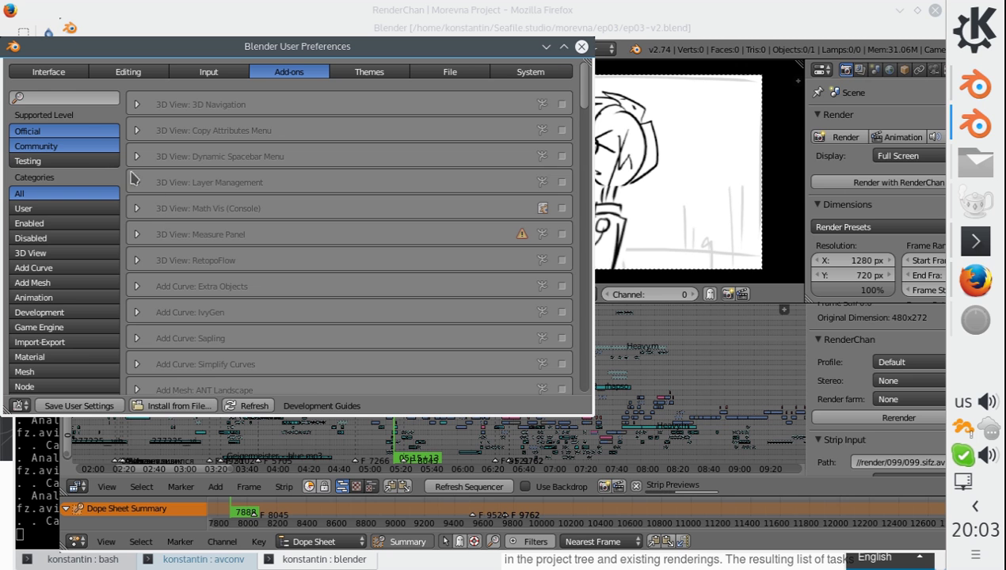
{"action": "left_click", "coordinate": [49, 98]}
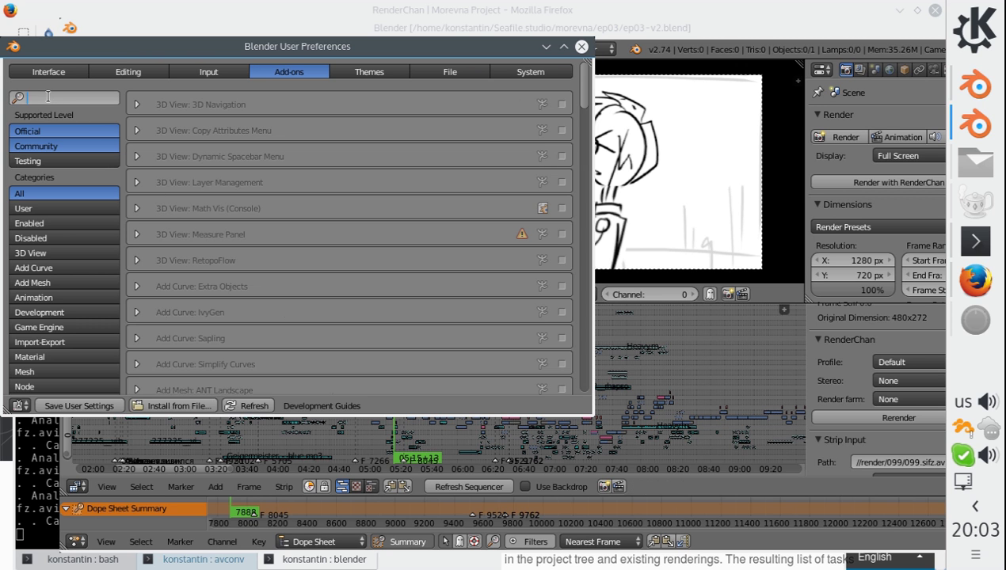
{"action": "type", "text": "renderch"}
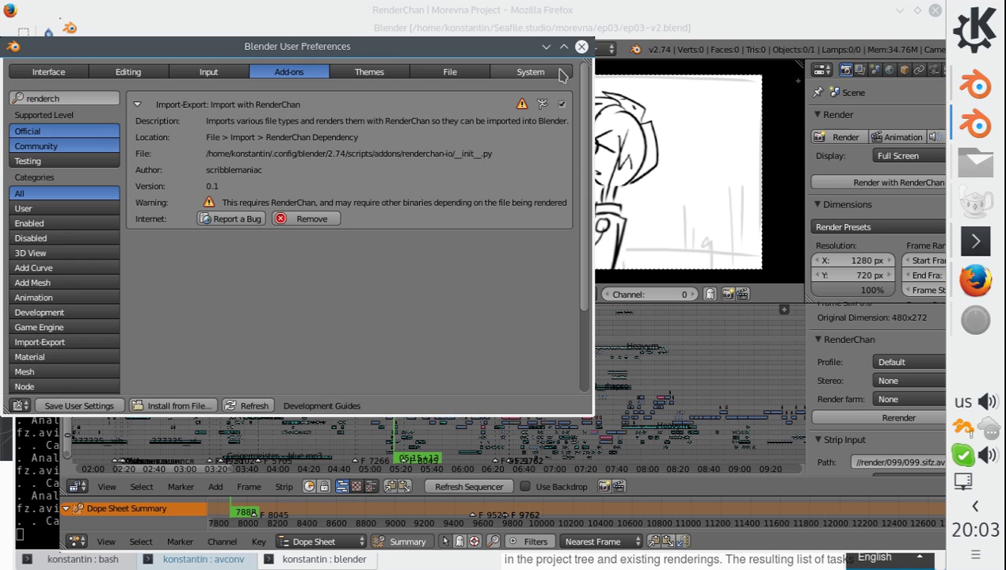
{"action": "left_click", "coordinate": [581, 47]}
{"action": "left_click_drag", "start_coordinate": [408, 27], "coordinate": [385, 32]}
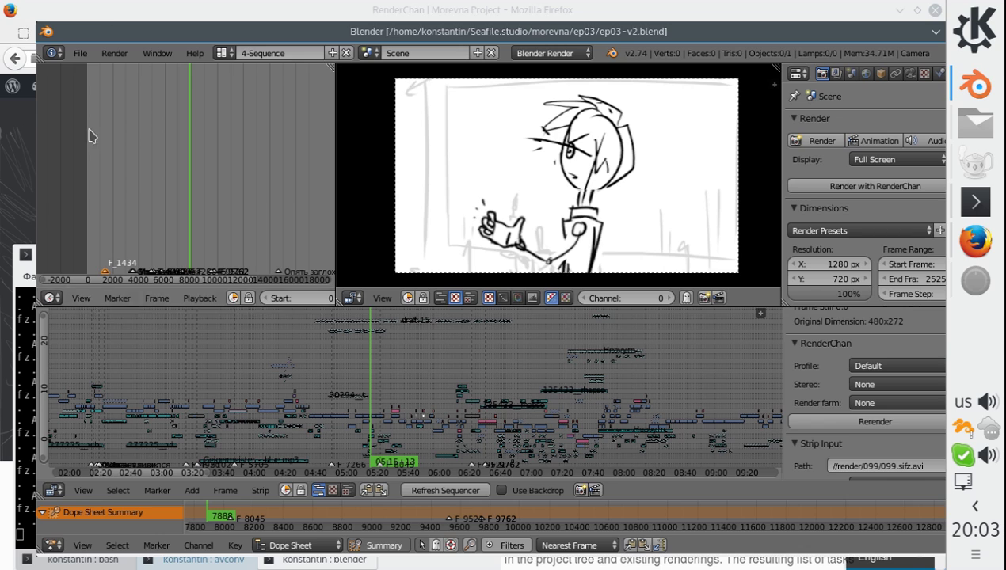
- Zoom and scrub the sequencer, then select the 072.sifz.avi strip
{"action": "left_click_drag", "start_coordinate": [44, 32], "coordinate": [146, 30]}
{"action": "scroll", "coordinate": [336, 416], "scroll_direction": "up", "scroll_amount": 5}
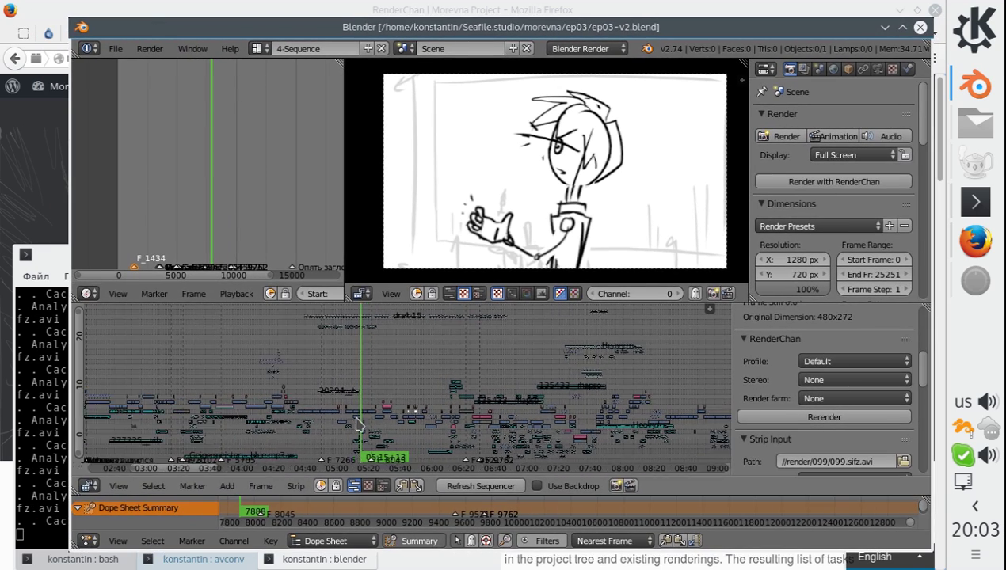
{"action": "left_click", "coordinate": [307, 399]}
{"action": "scroll", "coordinate": [305, 404], "scroll_direction": "up", "scroll_amount": 4}
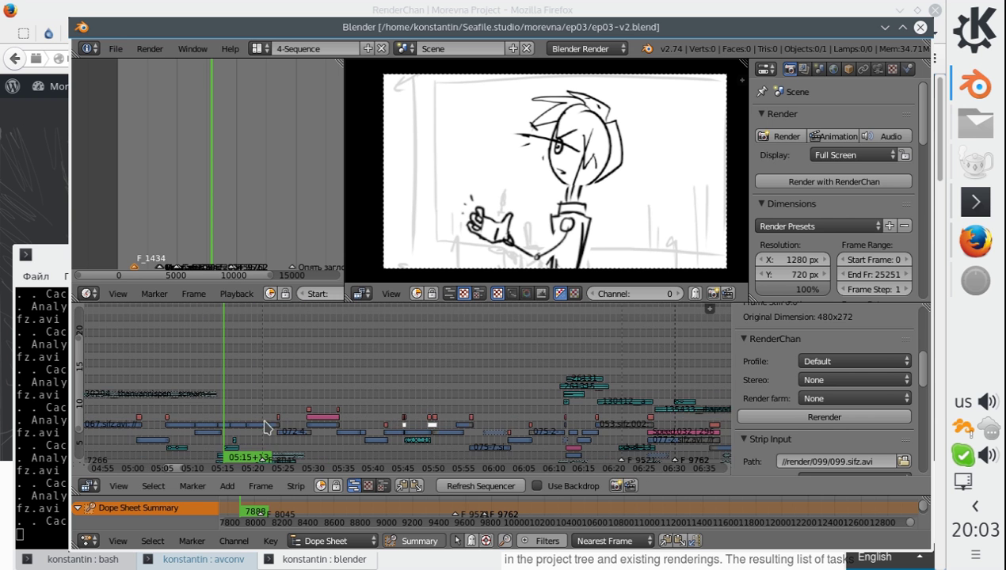
{"action": "left_click_drag", "start_coordinate": [260, 402], "coordinate": [321, 426]}
{"action": "scroll", "coordinate": [313, 420], "scroll_direction": "up", "scroll_amount": 4}
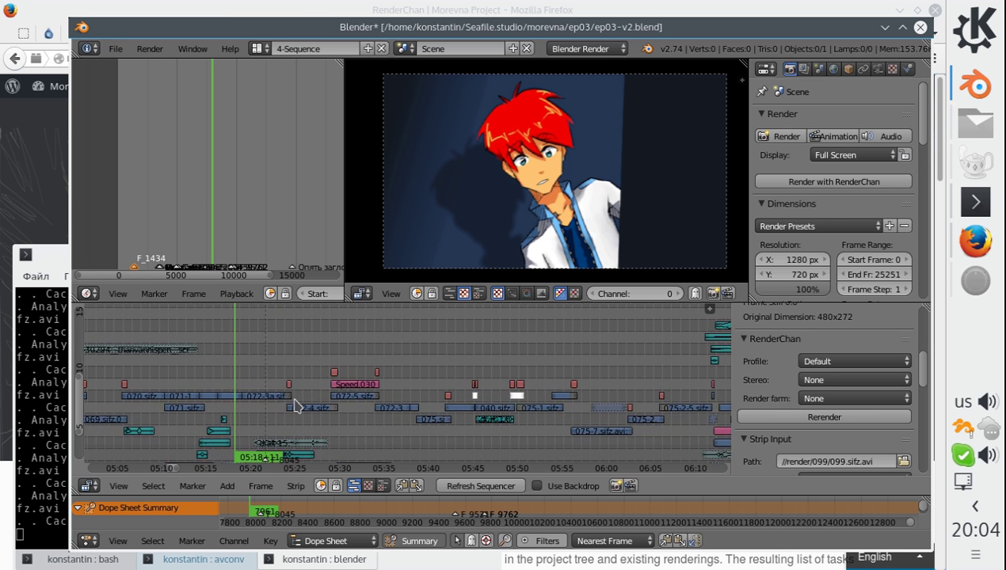
{"action": "left_click", "coordinate": [287, 404]}
{"action": "scroll", "coordinate": [309, 406], "scroll_direction": "up", "scroll_amount": 3}
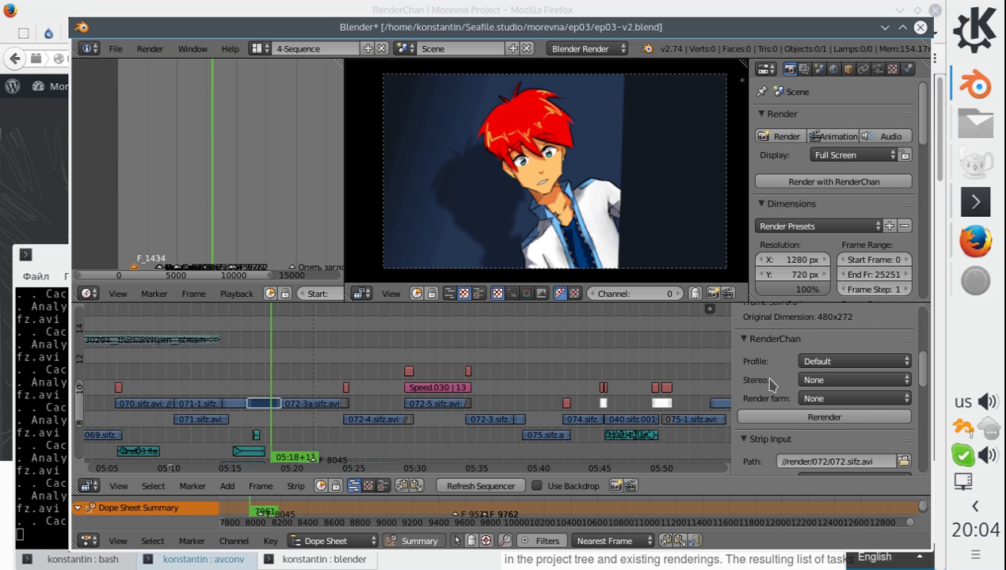
- Rerender the 072.sifz.avi strip with RenderChan and pan the sequencer back to it
{"action": "scroll", "coordinate": [765, 396], "scroll_direction": "down", "scroll_amount": 2}
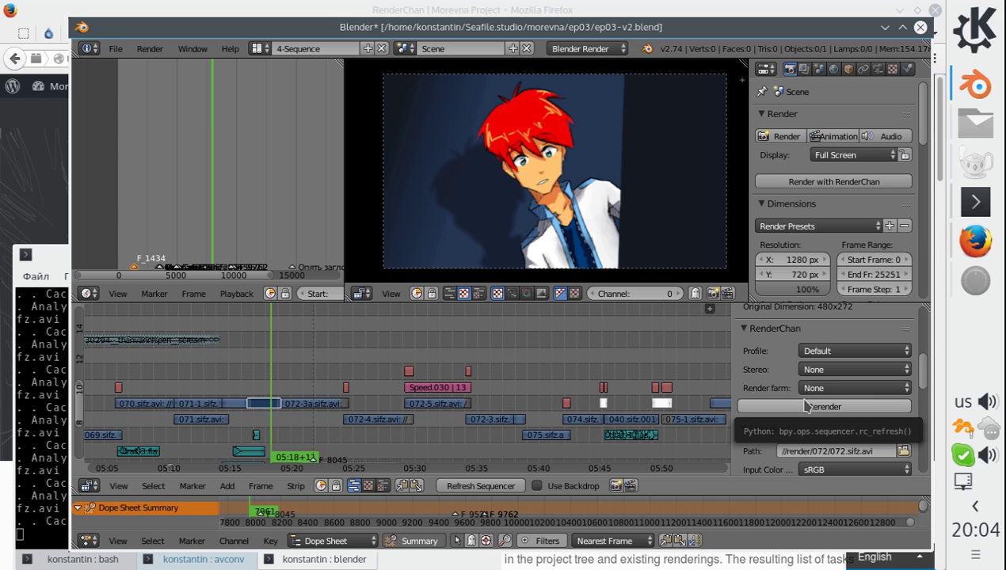
{"action": "left_click", "coordinate": [808, 406]}
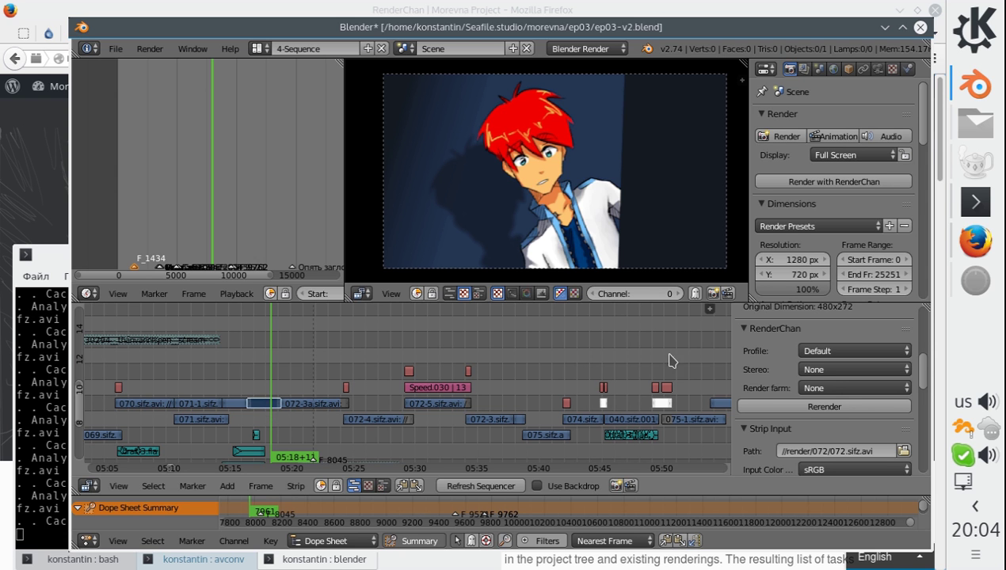
{"action": "scroll", "coordinate": [758, 372], "scroll_direction": "down", "scroll_amount": 1}
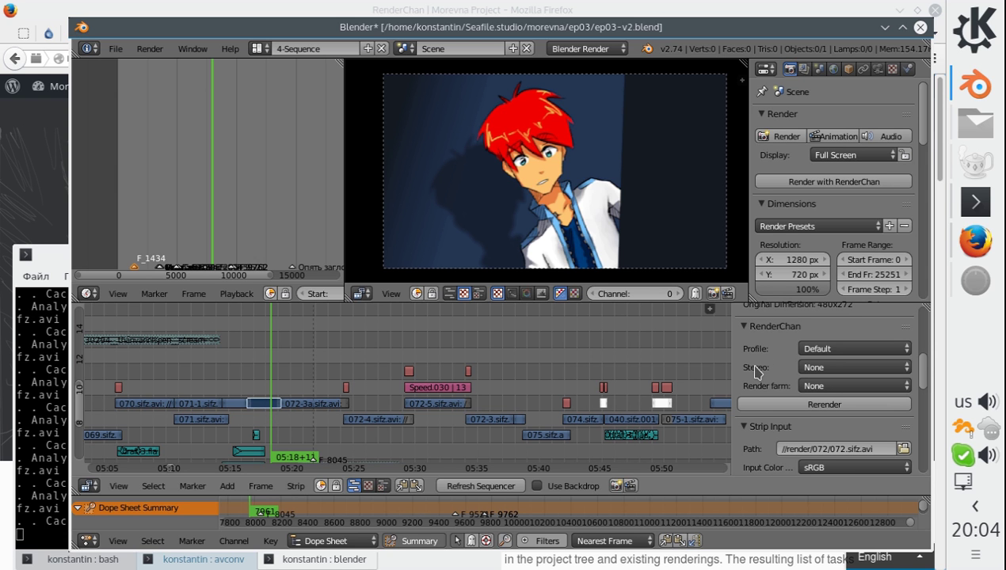
{"action": "scroll", "coordinate": [277, 413], "scroll_direction": "up", "scroll_amount": 3}
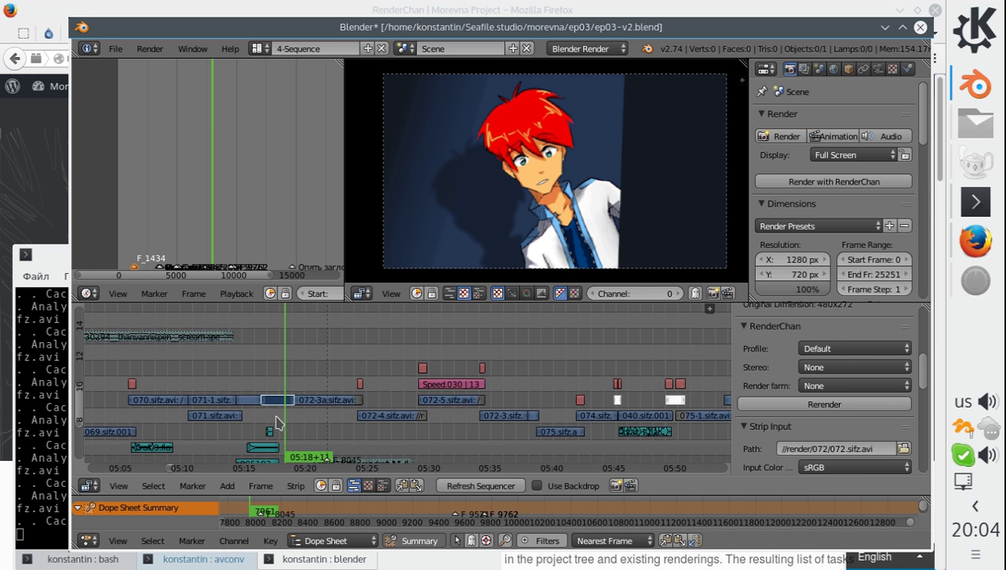
{"action": "middle_click_drag", "start_coordinate": [198, 406], "coordinate": [405, 409]}
{"action": "scroll", "coordinate": [365, 406], "scroll_direction": "up", "scroll_amount": 3}
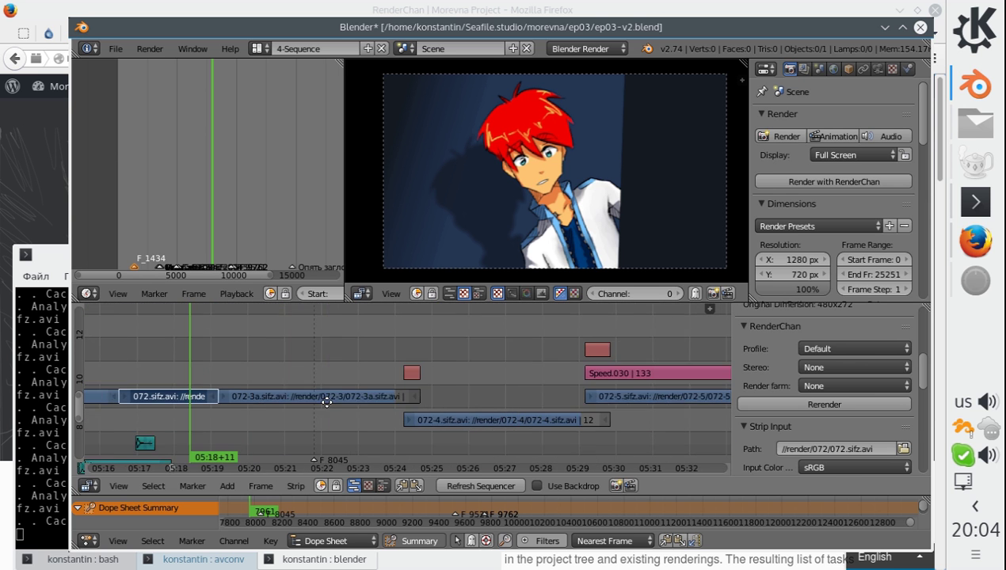
{"action": "scroll", "coordinate": [208, 407], "scroll_direction": "up", "scroll_amount": 1, "text": "ctrl"}
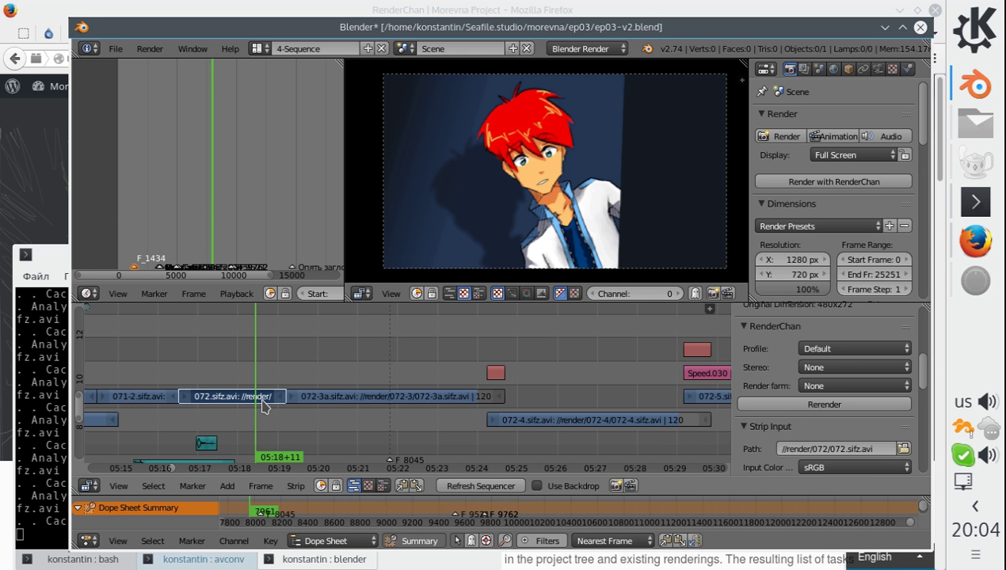
- Bring up Dolphin, scroll the 072 folder, and open 072.sifz in Synfig Studio
{"action": "left_click", "coordinate": [975, 122]}
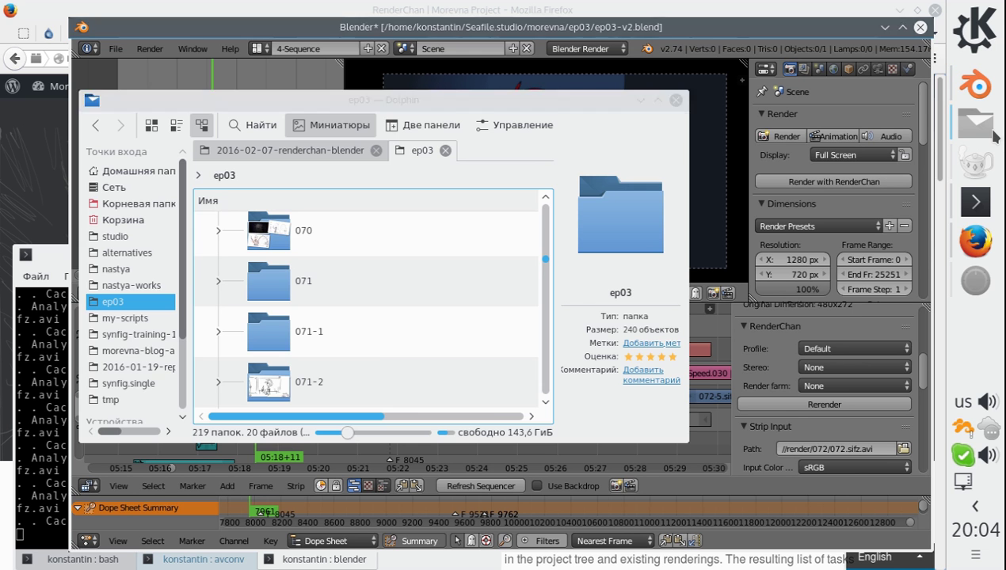
{"action": "scroll", "coordinate": [386, 345], "scroll_direction": "down", "scroll_amount": 1}
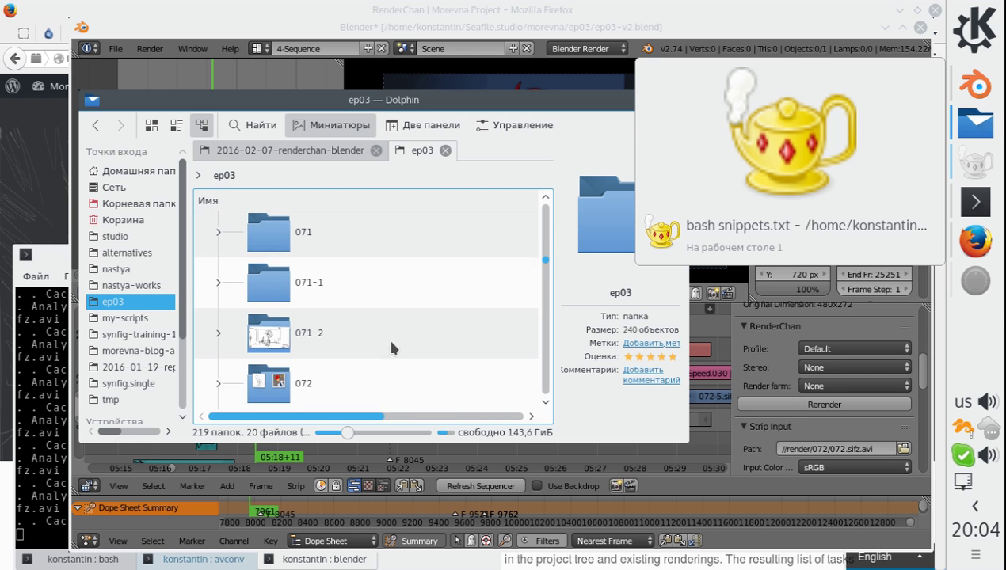
{"action": "scroll", "coordinate": [349, 367], "scroll_direction": "down", "scroll_amount": 2}
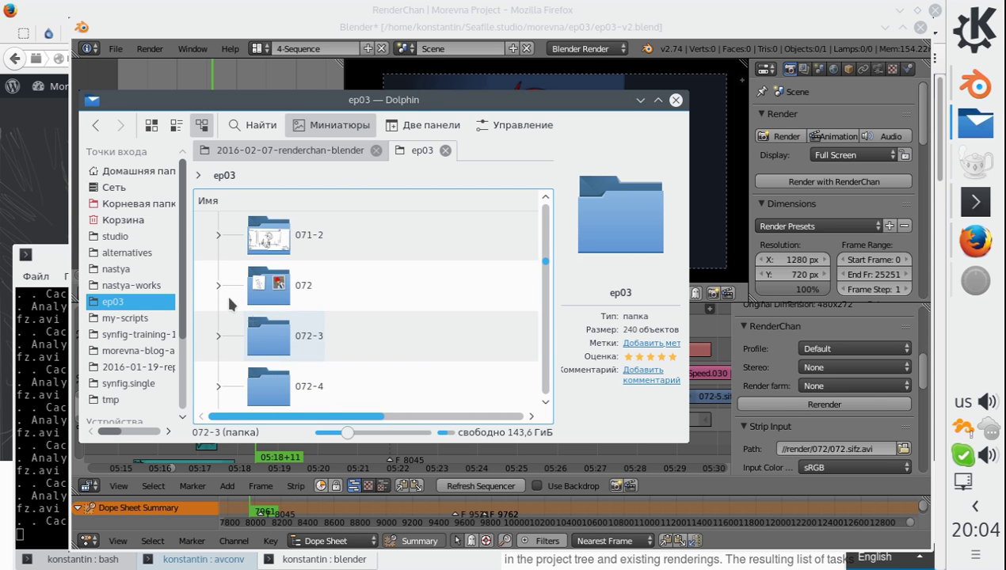
{"action": "scroll", "coordinate": [398, 288], "scroll_direction": "down", "scroll_amount": 2}
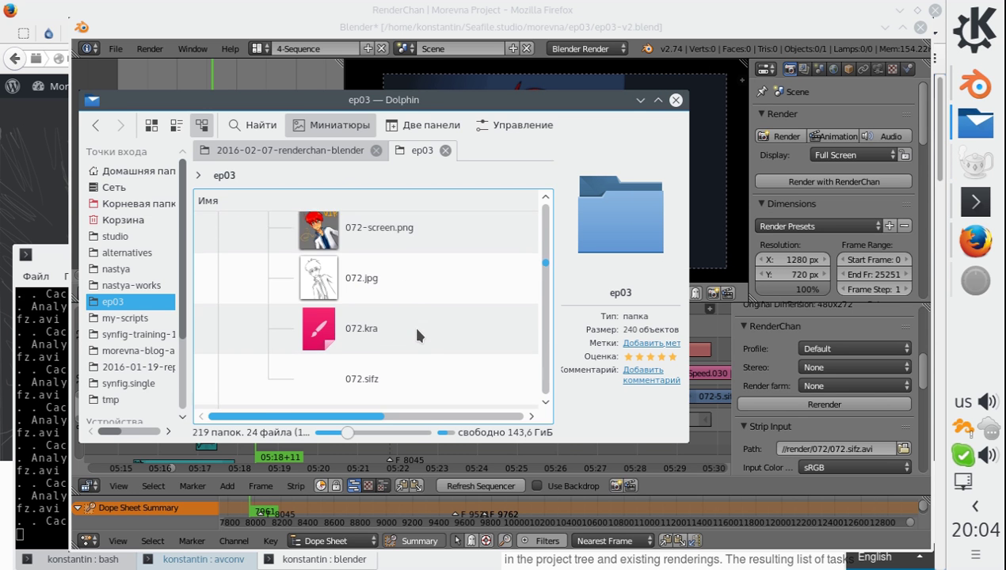
{"action": "scroll", "coordinate": [412, 323], "scroll_direction": "down", "scroll_amount": 1}
{"action": "left_click", "coordinate": [373, 346]}
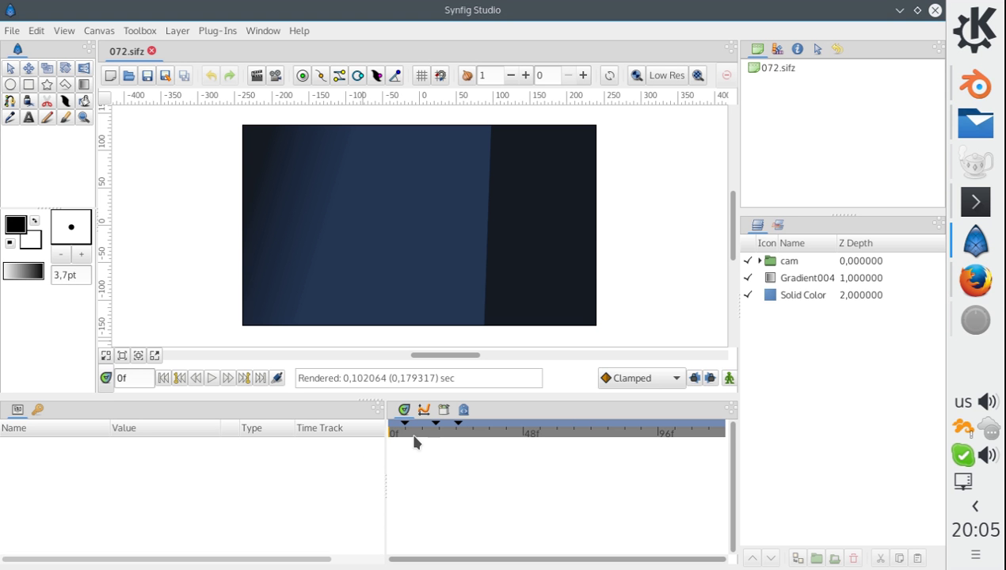
- Go to frame 25 and duplicate the Solid Color background layer
{"action": "left_click_drag", "start_coordinate": [448, 435], "coordinate": [458, 436]}
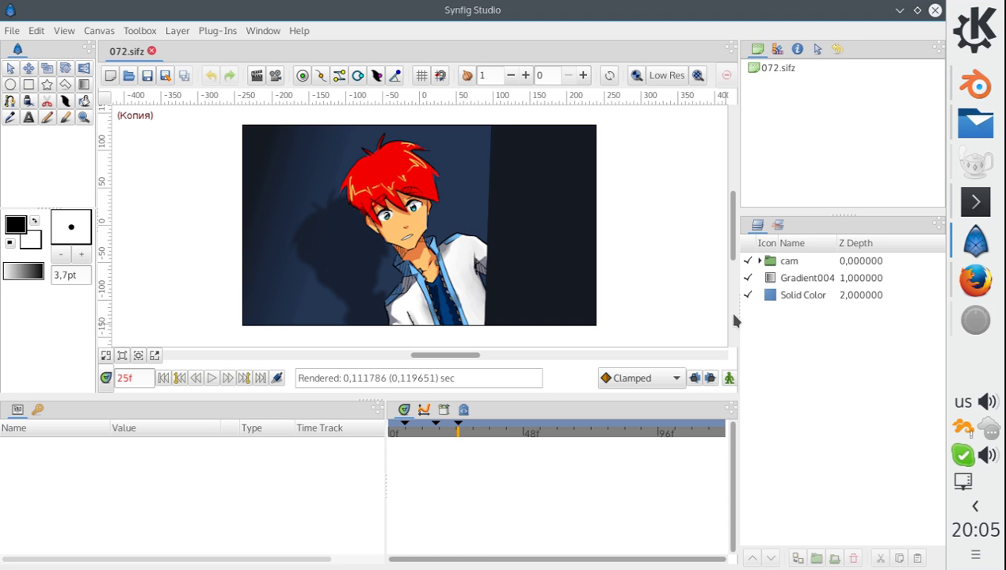
{"action": "left_click", "coordinate": [793, 300]}
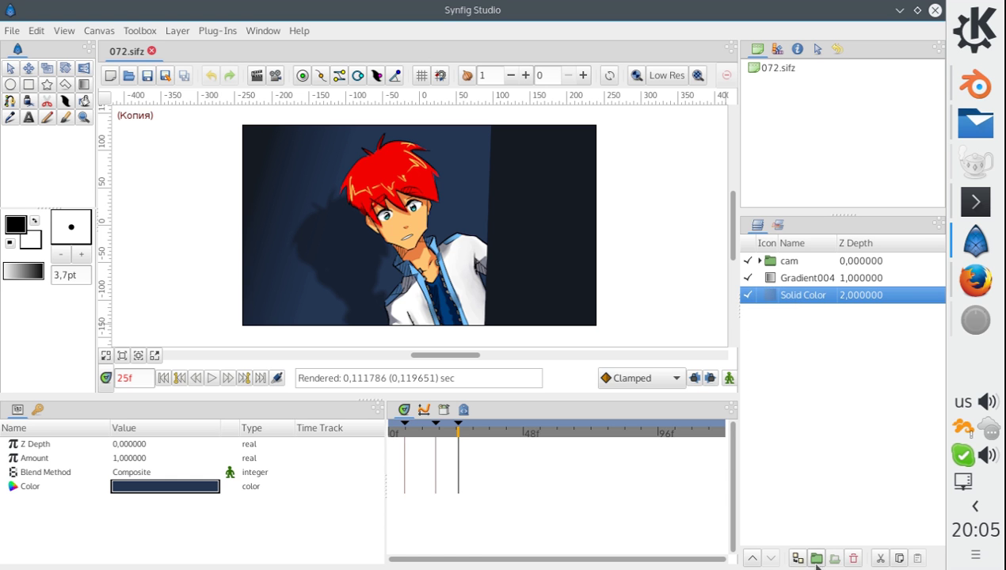
{"action": "left_click", "coordinate": [797, 557]}
- Recolour the original Solid Color layer yellow by raising green and red, then save 072.sifz
{"action": "left_click", "coordinate": [766, 294]}
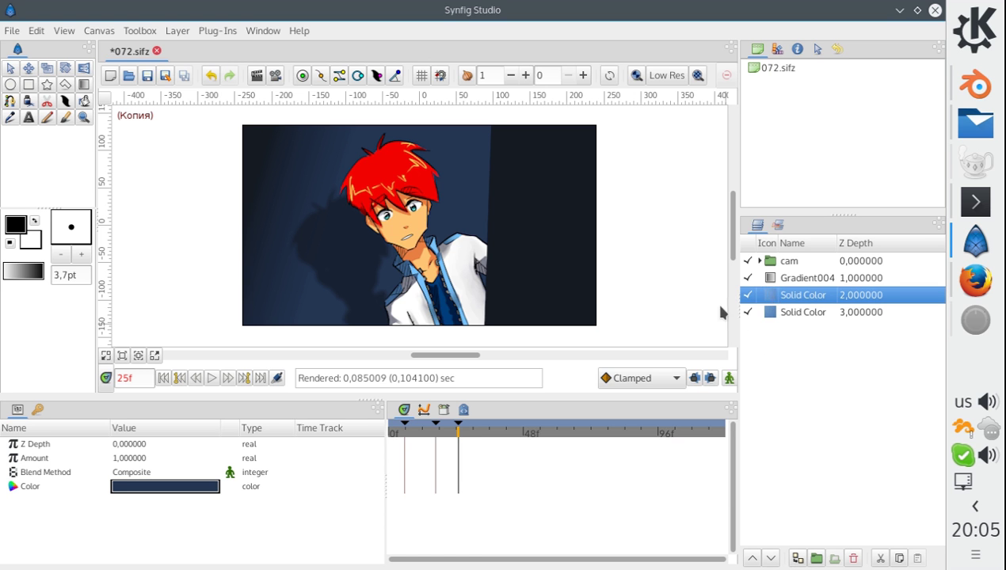
{"action": "left_click", "coordinate": [146, 488]}
{"action": "left_click", "coordinate": [146, 489]}
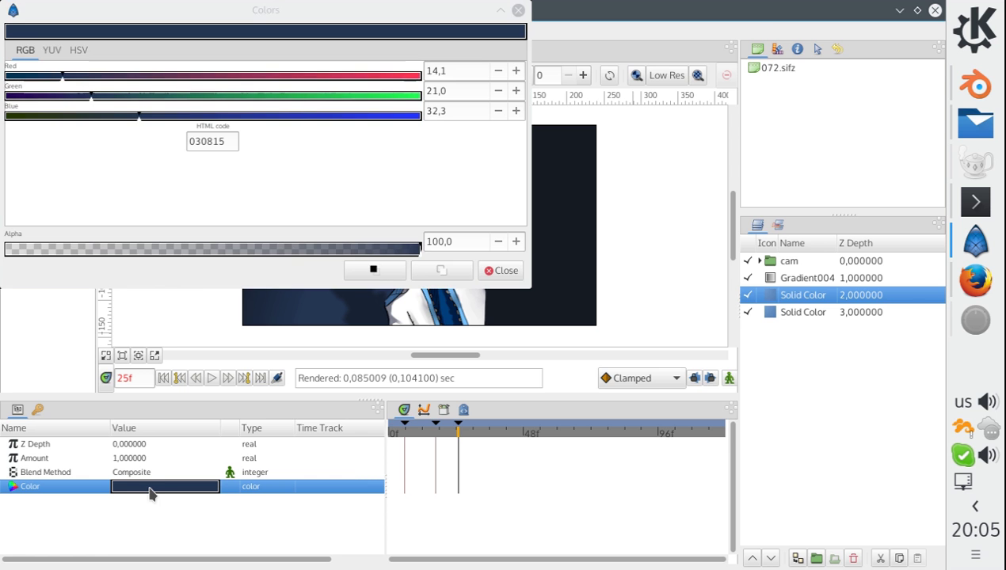
{"action": "left_click_drag", "start_coordinate": [316, 98], "coordinate": [373, 95]}
{"action": "left_click", "coordinate": [379, 75]}
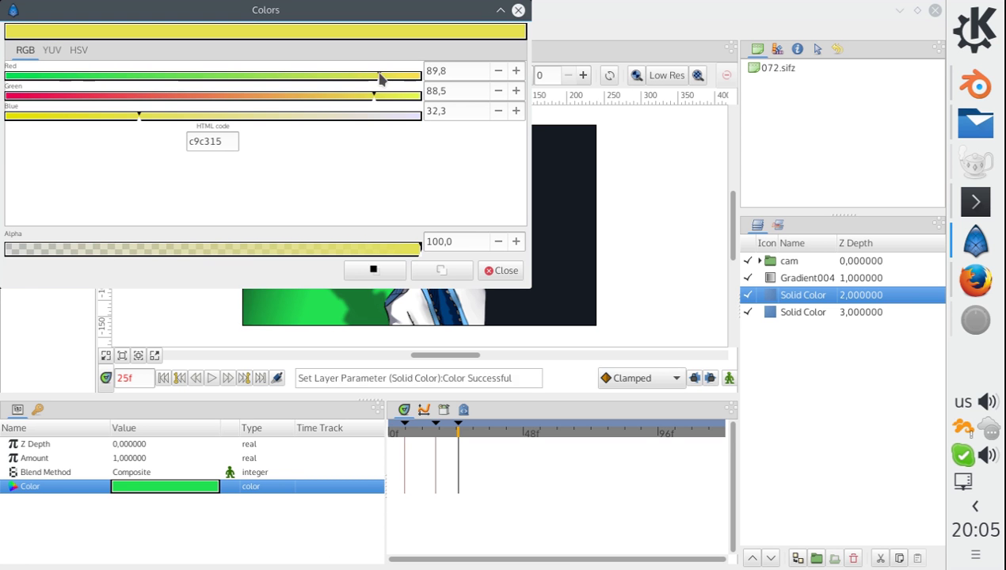
{"action": "left_click", "coordinate": [488, 271]}
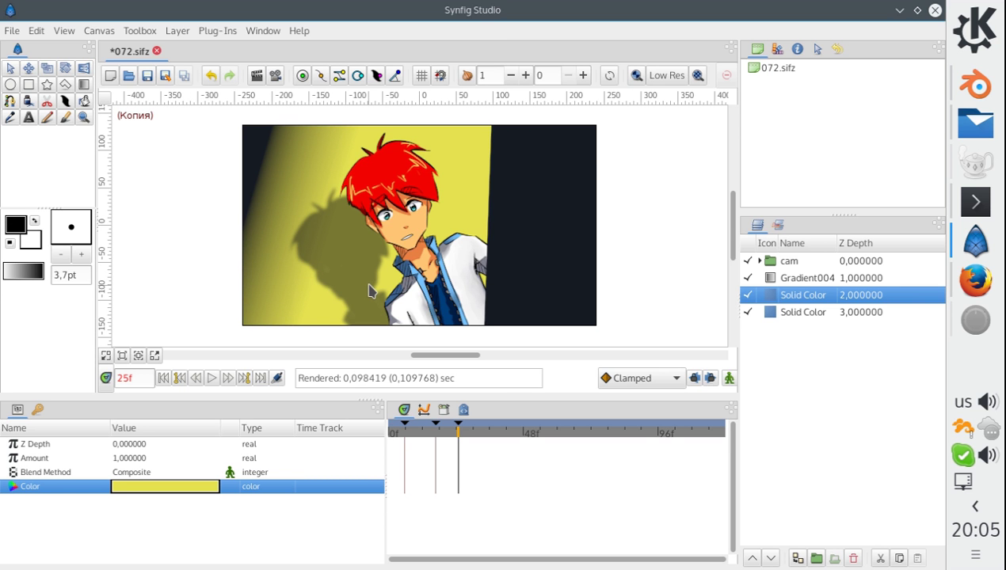
{"action": "left_click", "coordinate": [146, 75]}
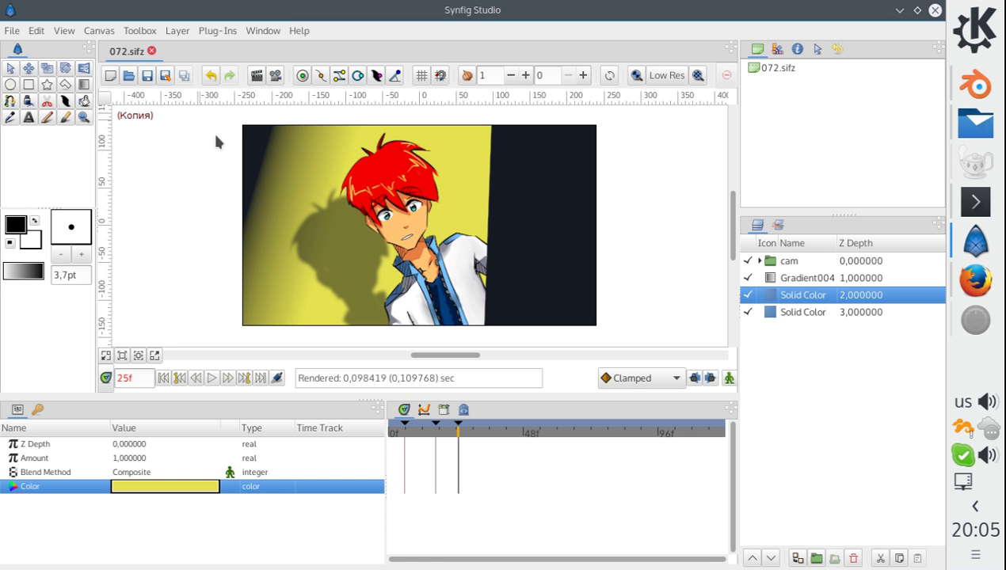
- Close Synfig, rerender strip 072 in Blender with RenderChan, and check the terminal render log
{"action": "left_click", "coordinate": [935, 9]}
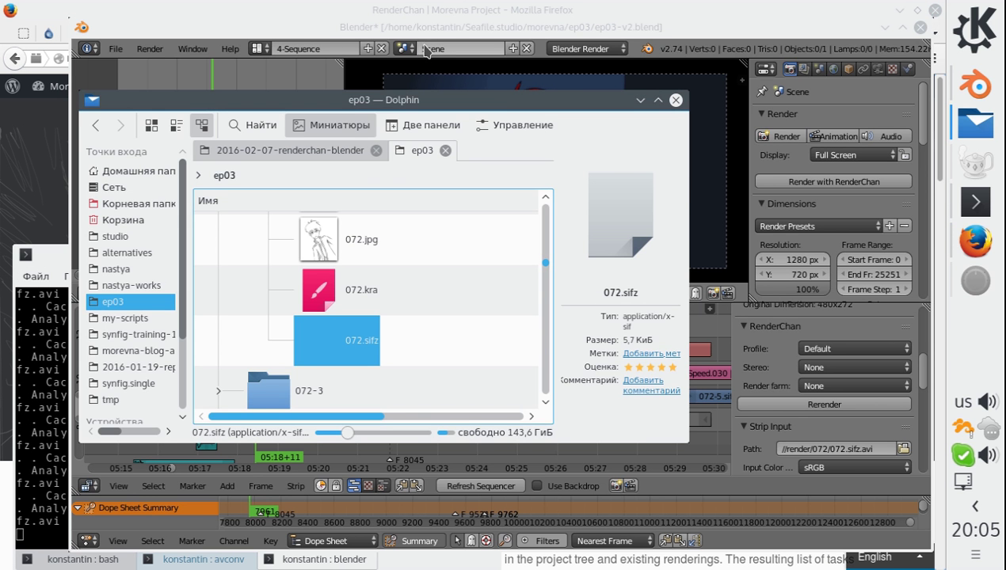
{"action": "left_click", "coordinate": [440, 31]}
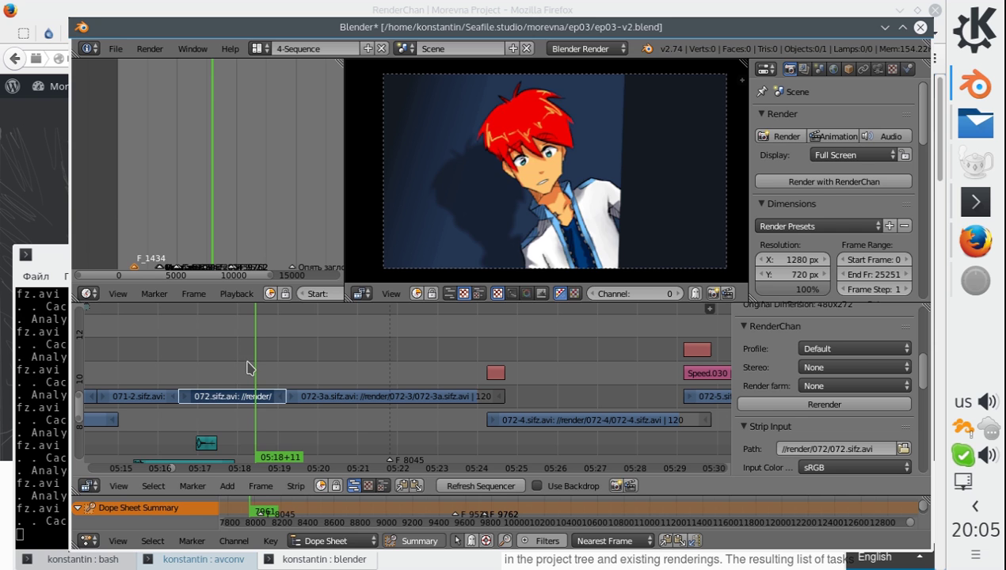
{"action": "mouse_move", "coordinate": [247, 368]}
{"action": "left_mouse_down"}
{"action": "mouse_move", "coordinate": [197, 364]}
{"action": "mouse_move", "coordinate": [261, 372]}
{"action": "mouse_move", "coordinate": [221, 376]}
{"action": "mouse_move", "coordinate": [247, 378]}
{"action": "left_mouse_up"}
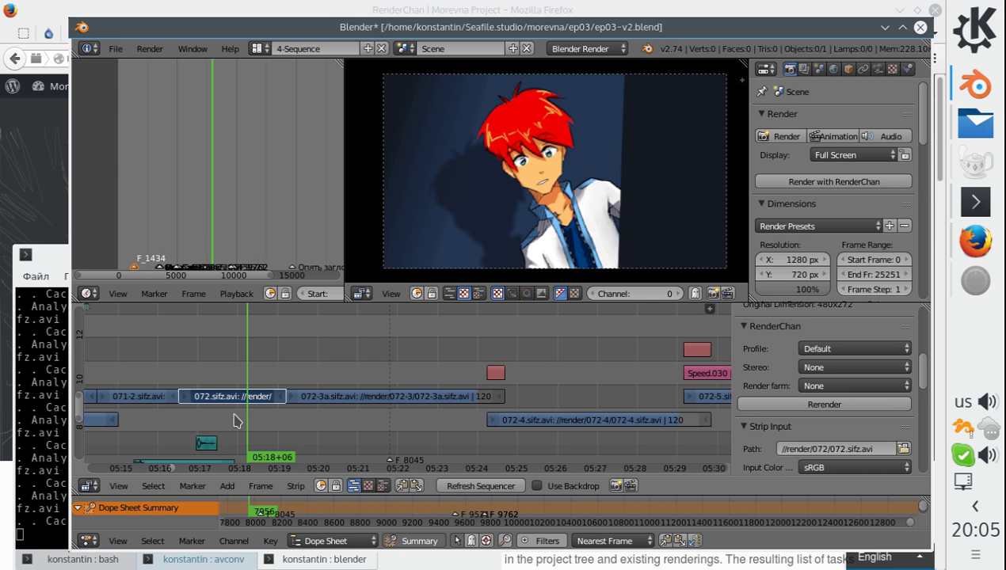
{"action": "left_click", "coordinate": [827, 409]}
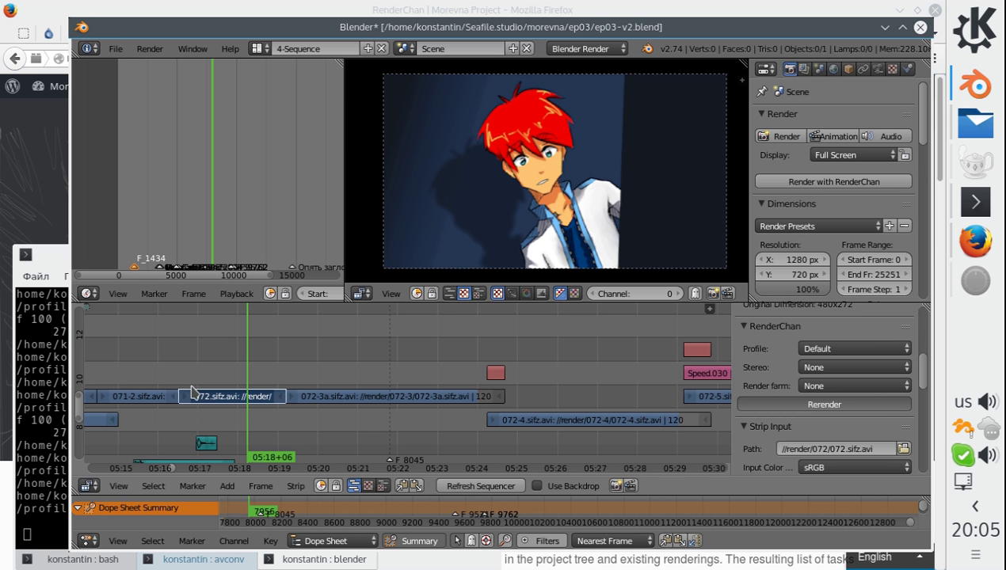
{"action": "left_click", "coordinate": [51, 403]}
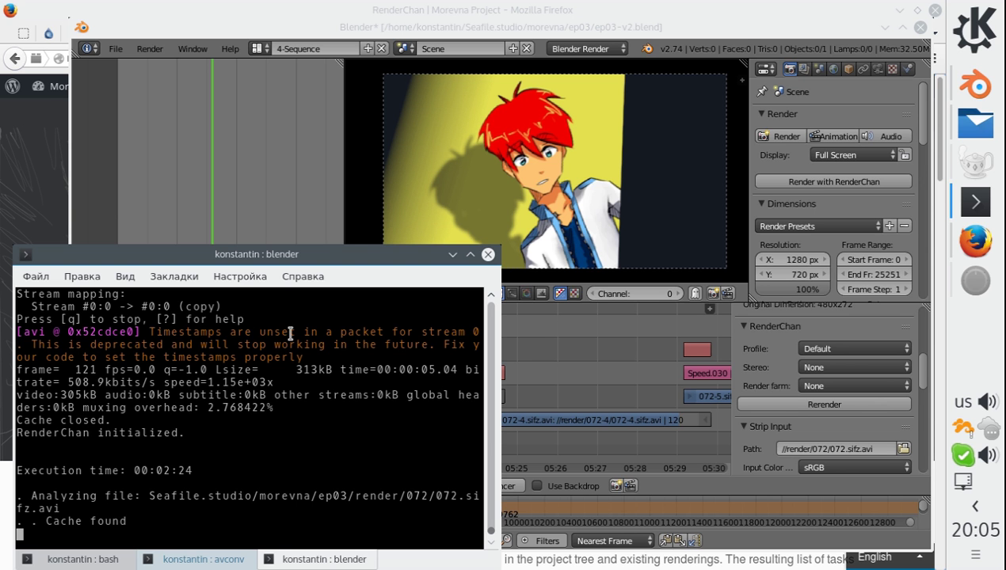
{"action": "left_click", "coordinate": [379, 33]}
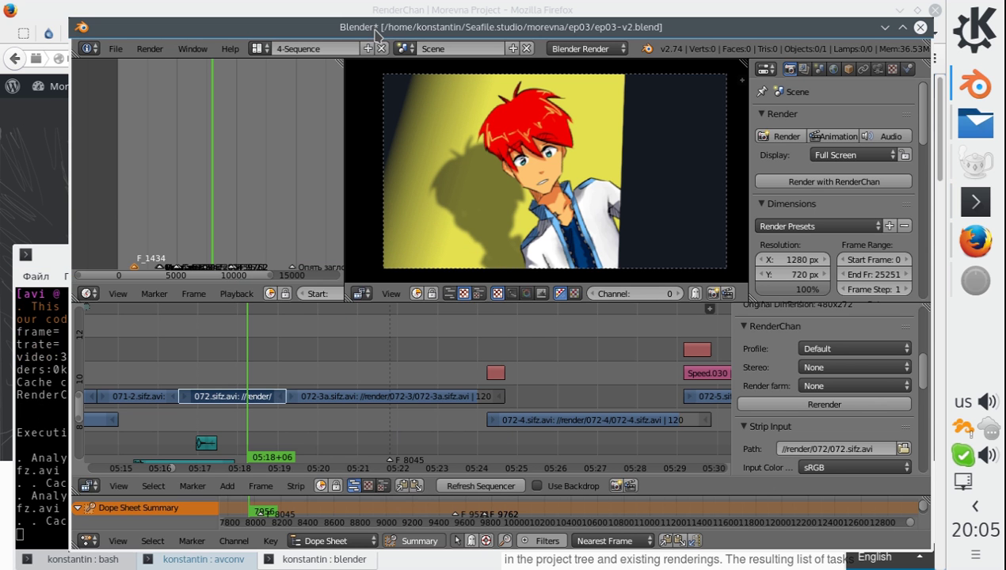
- Scrub shot 072 to check the yellow backdrop, zoom the sequencer fully out, and widen the properties panel
{"action": "left_click_drag", "start_coordinate": [236, 370], "coordinate": [207, 377]}
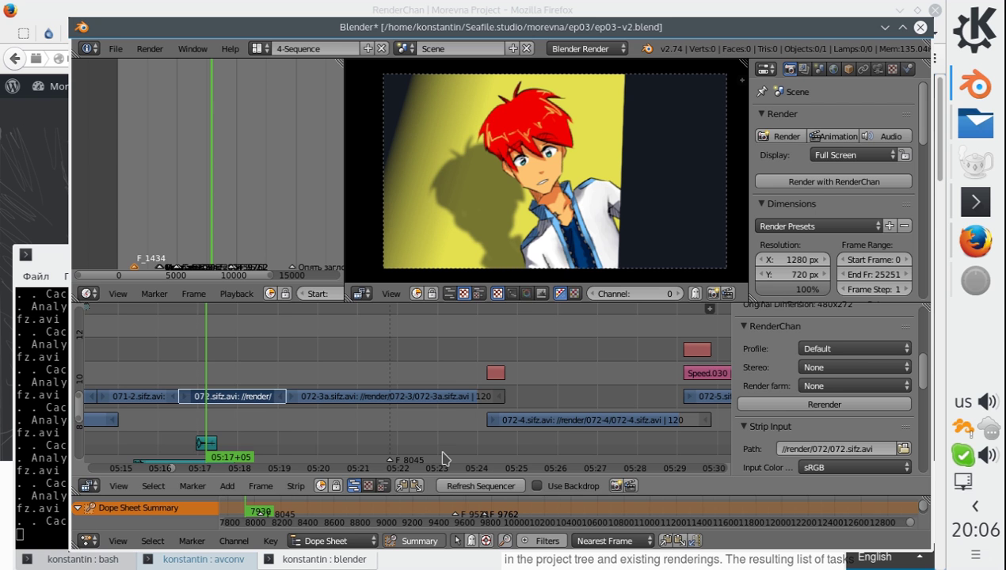
{"action": "scroll", "coordinate": [446, 461], "scroll_direction": "down", "scroll_amount": 2}
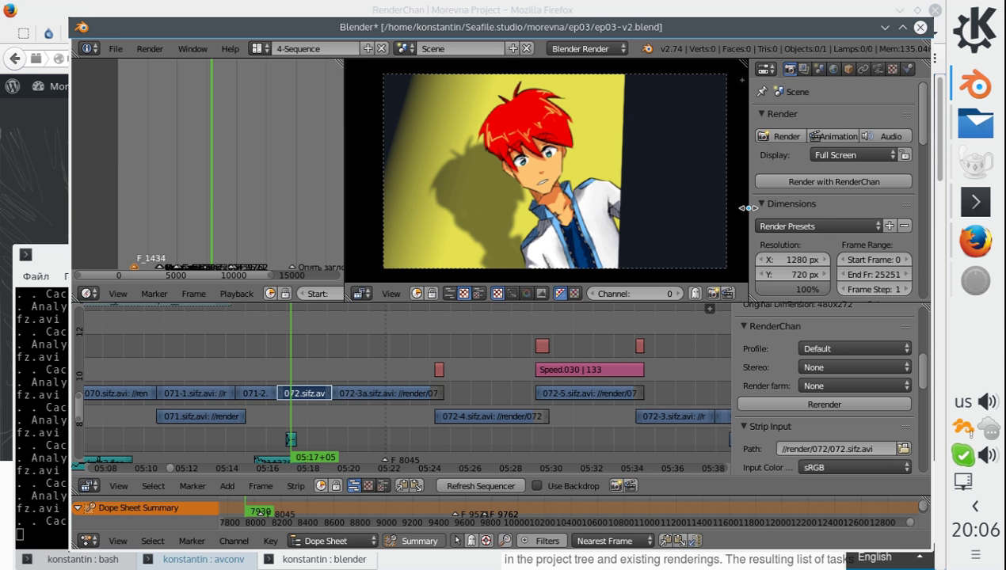
{"action": "left_click_drag", "start_coordinate": [749, 209], "coordinate": [743, 208]}
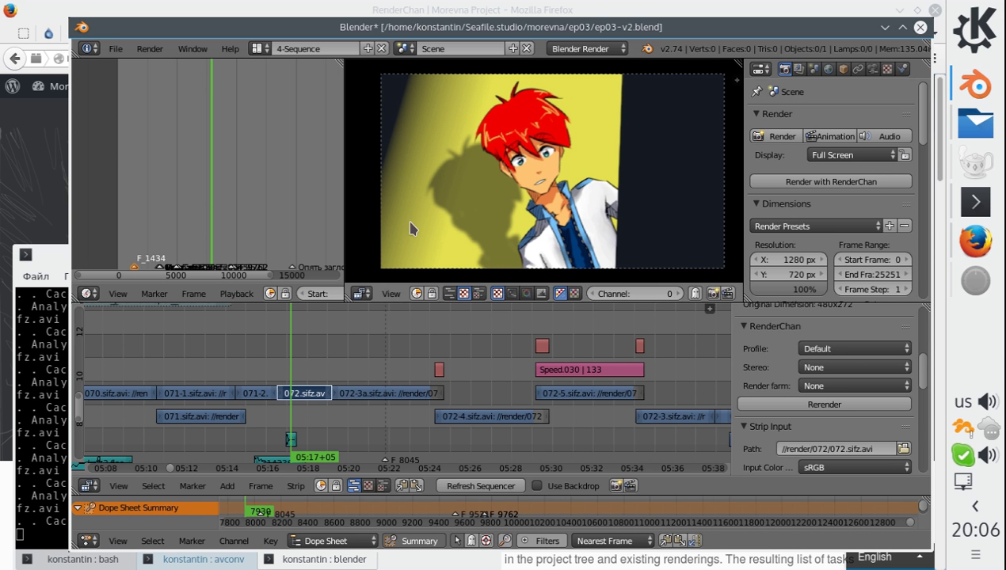
{"action": "scroll", "coordinate": [460, 402], "scroll_direction": "down", "scroll_amount": 8}
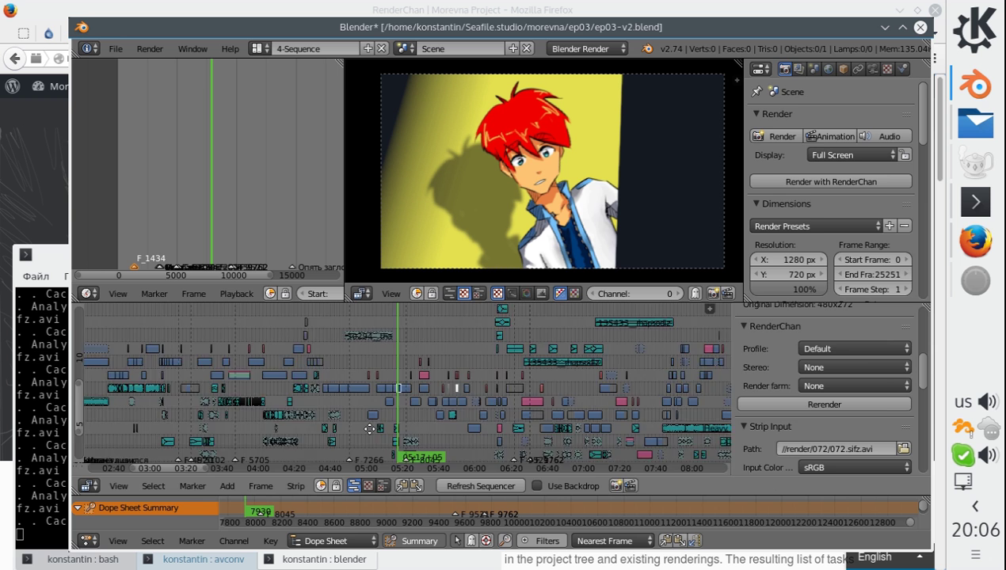
{"action": "scroll", "coordinate": [519, 403], "scroll_direction": "down", "scroll_amount": 3}
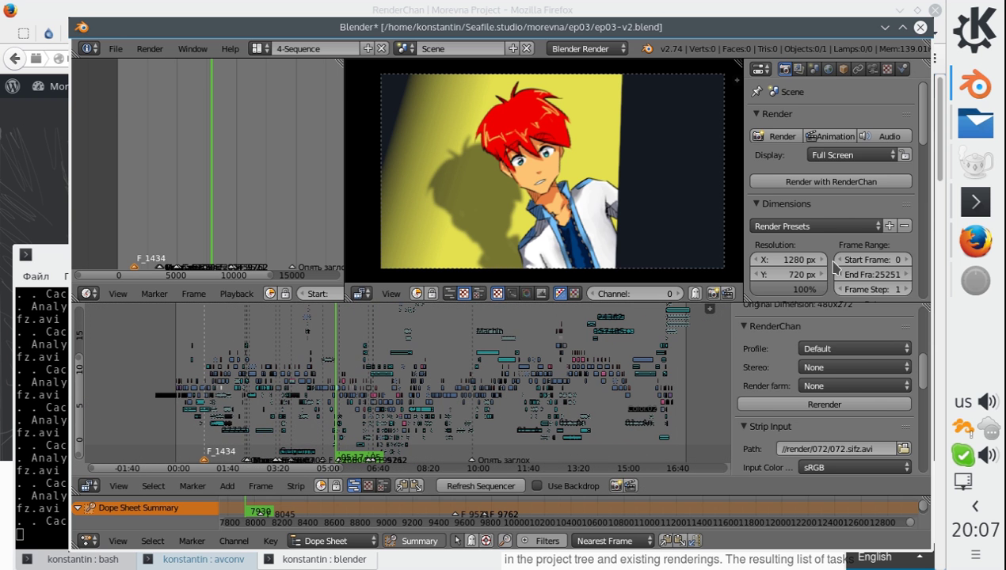
- Start a full-project RenderChan render, then stop it with Ctrl+C in the terminal, quitting Blender
{"action": "left_click", "coordinate": [830, 181]}
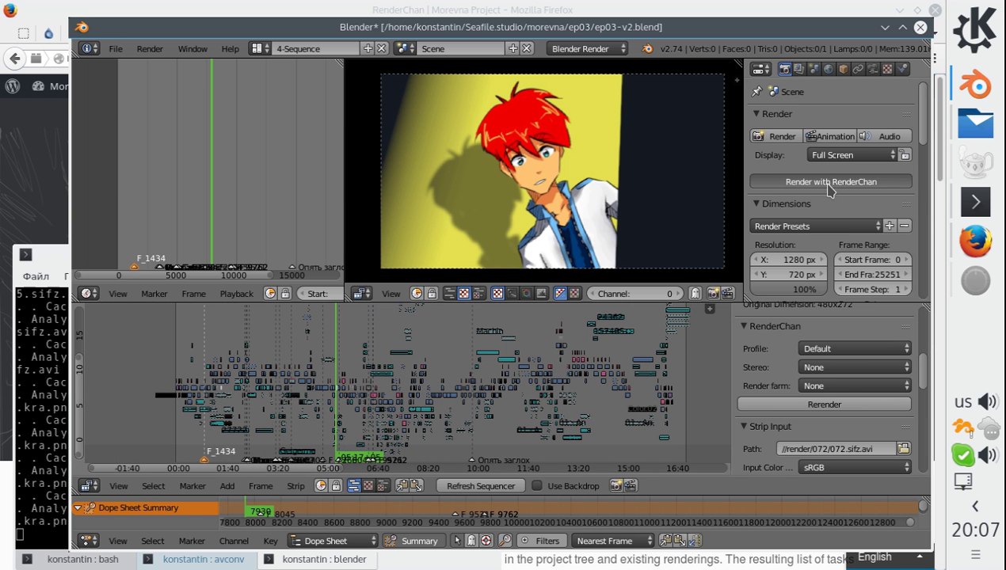
{"action": "left_click", "coordinate": [47, 426]}
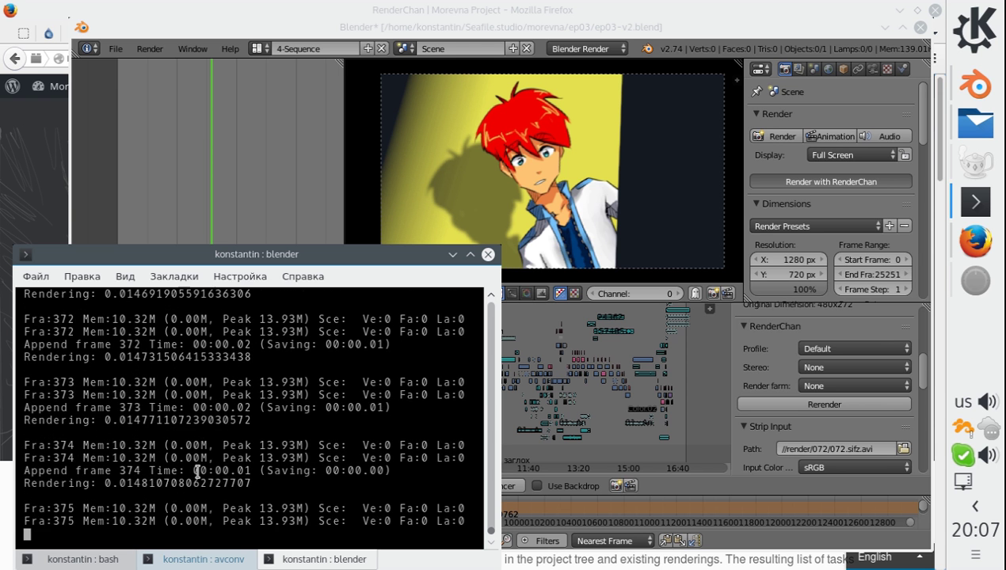
{"action": "left_click", "coordinate": [673, 30]}
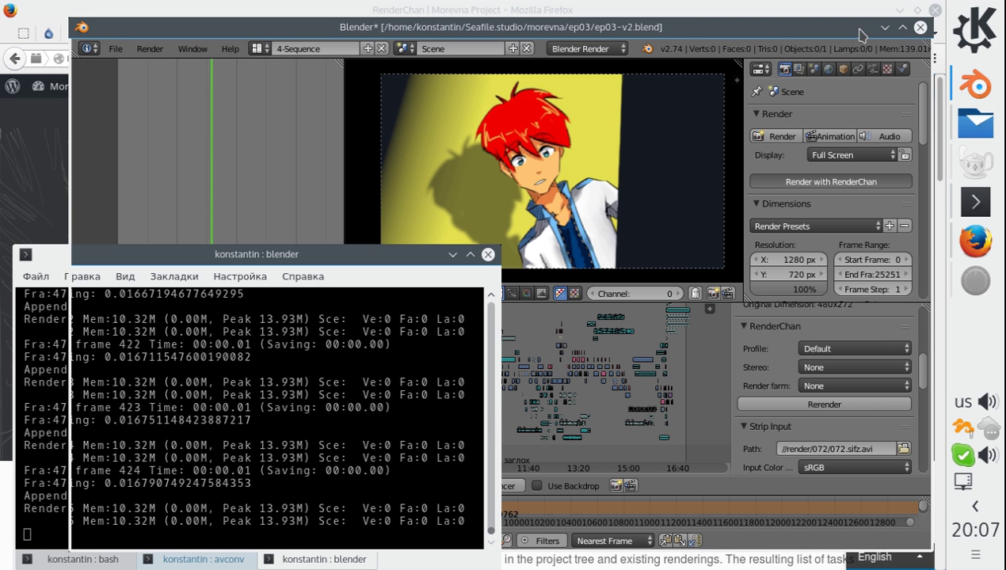
{"action": "left_click", "coordinate": [45, 473]}
{"action": "key", "text": "ctrl+c"}
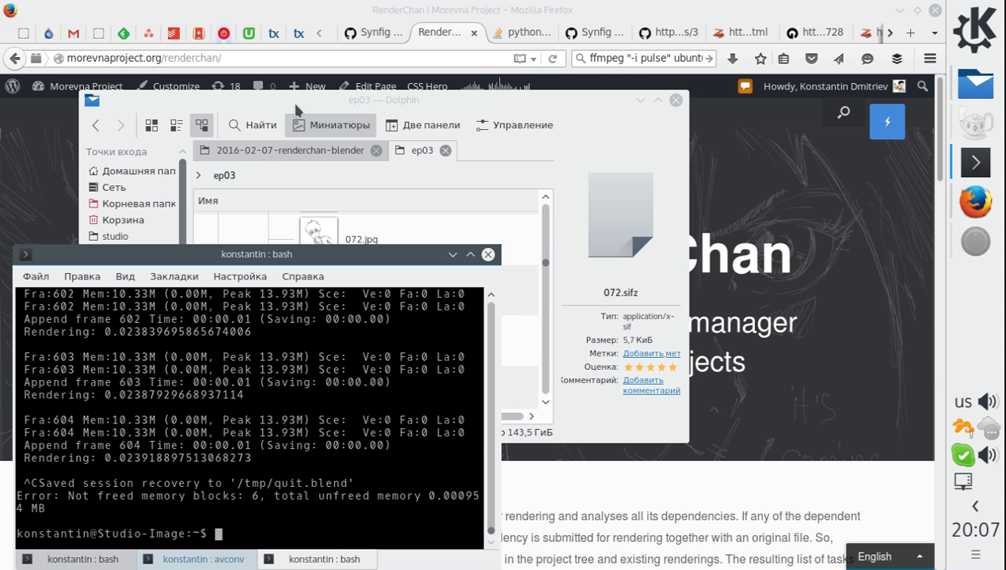
- Bring Dolphin's ep03 folder forward and launch 072.sifz in Synfig Studio again
{"action": "left_click_drag", "start_coordinate": [289, 104], "coordinate": [340, 96]}
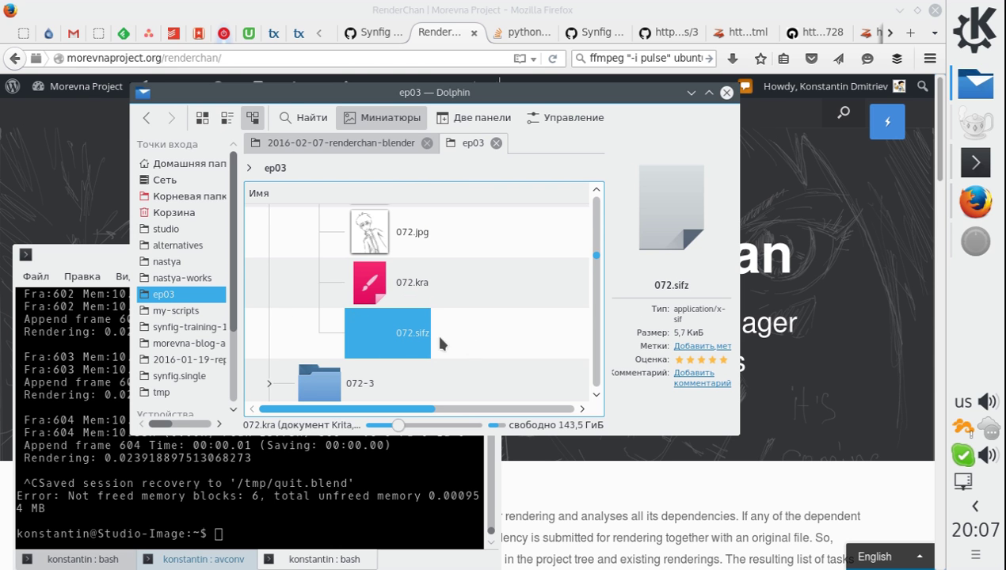
{"action": "scroll", "coordinate": [412, 327], "scroll_direction": "up", "scroll_amount": 1}
{"action": "scroll", "coordinate": [475, 326], "scroll_direction": "down", "scroll_amount": 1}
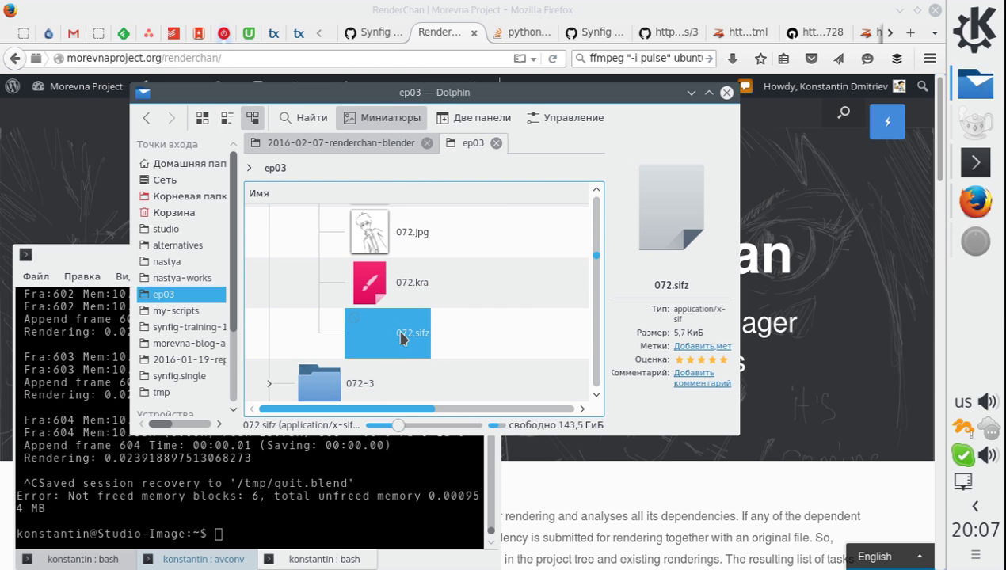
{"action": "left_click", "coordinate": [402, 338]}
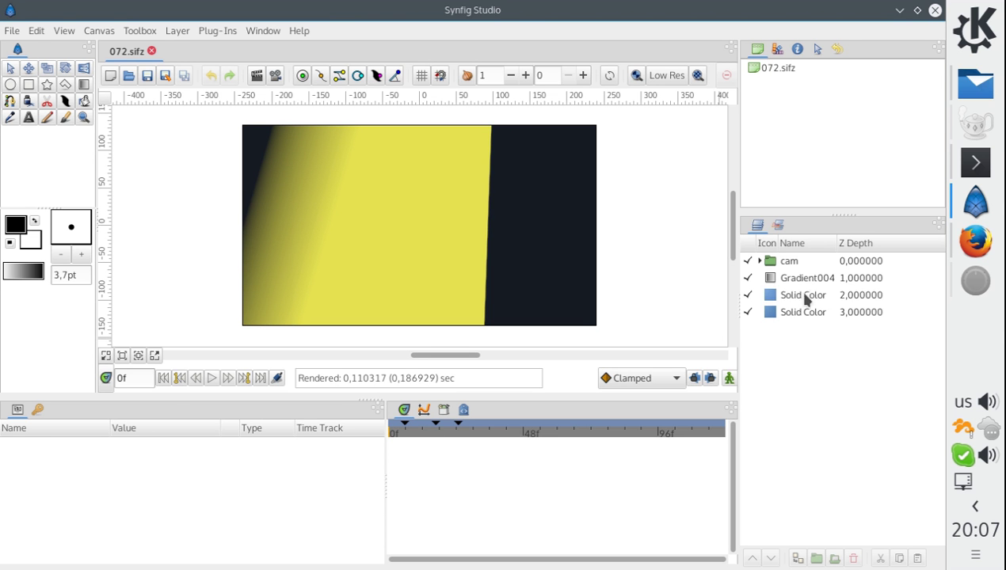
- Recolour the Solid Color background layer red by dropping its Green value to 10,6
{"action": "left_click", "coordinate": [802, 295]}
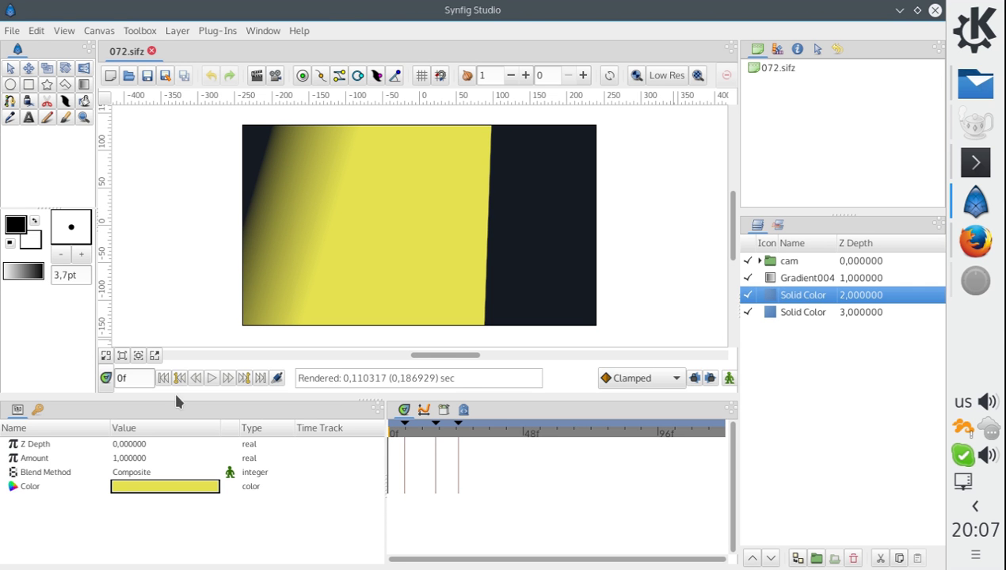
{"action": "double_click", "coordinate": [168, 486]}
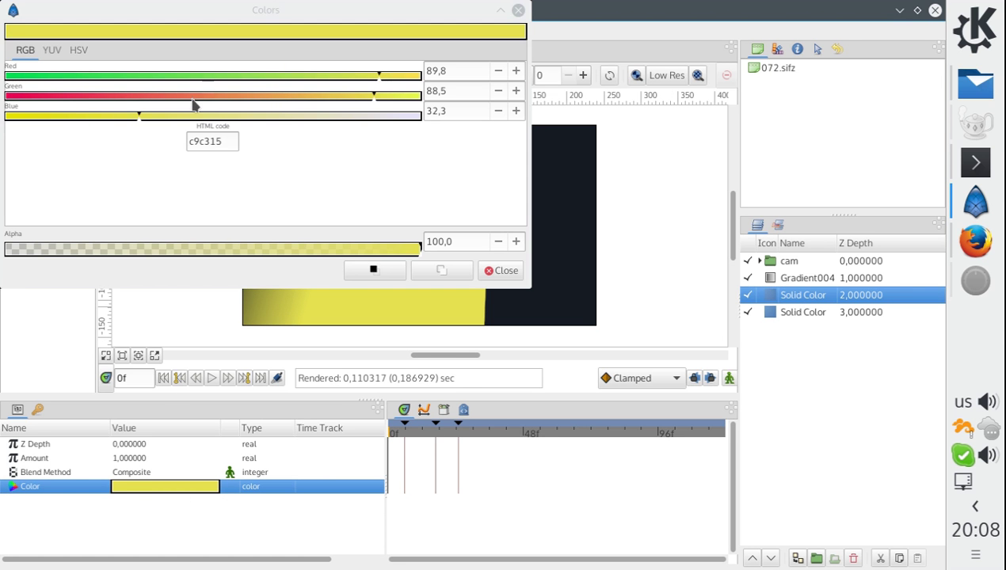
{"action": "left_click", "coordinate": [47, 95]}
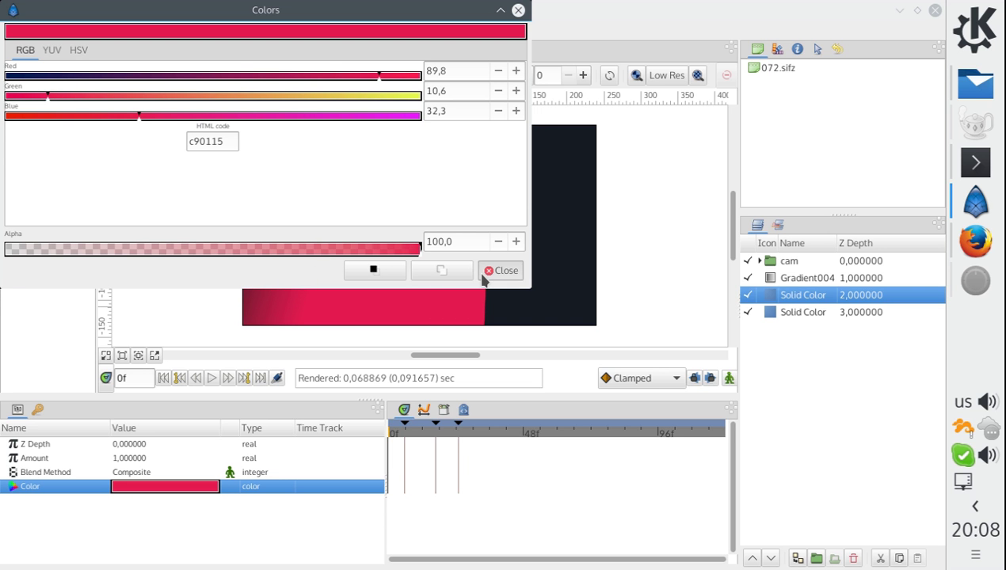
{"action": "left_click", "coordinate": [501, 271]}
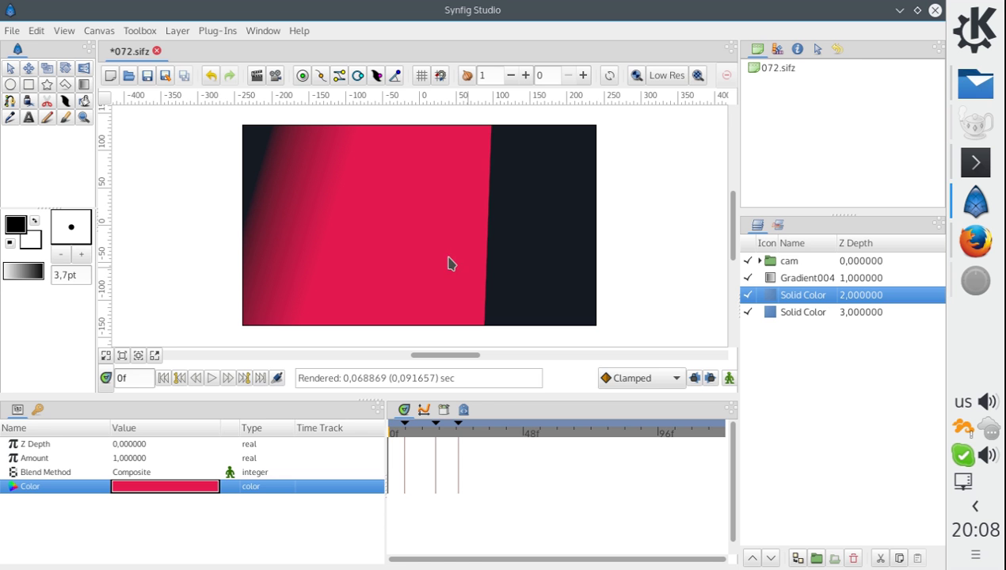
- Save 072.sifz and quit Synfig Studio, returning to the terminal
{"action": "left_click", "coordinate": [146, 75]}
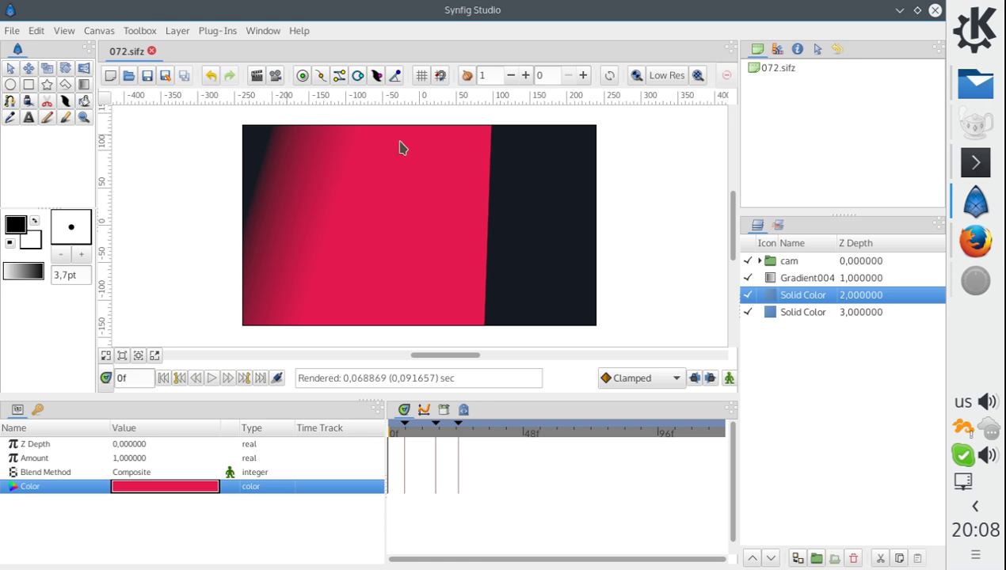
{"action": "left_click", "coordinate": [935, 9]}
{"action": "left_click", "coordinate": [183, 476]}
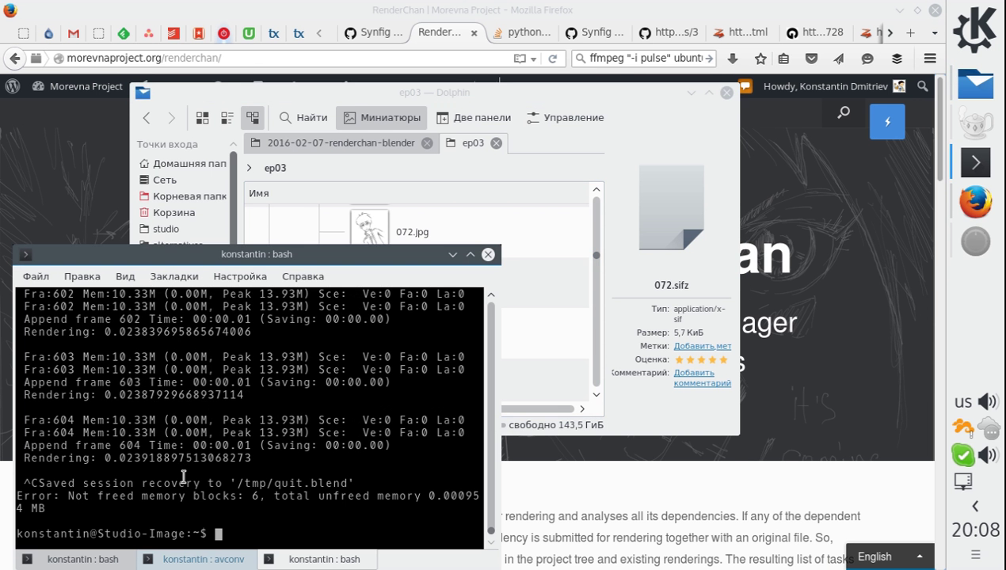
- Launch Blender from the terminal and open the recent project ep03-v2.blend
{"action": "type", "text": "blender"}
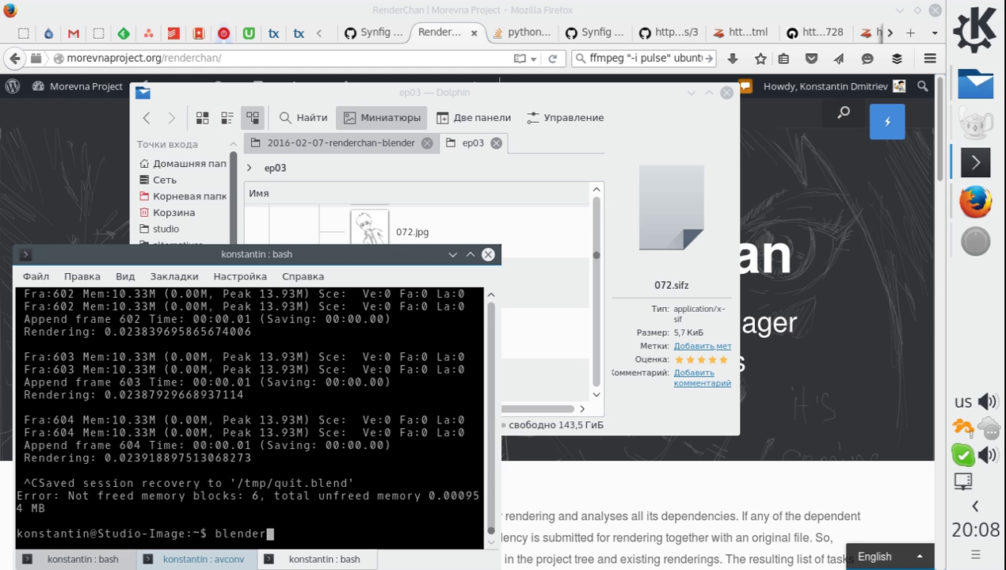
{"action": "key", "text": "Return"}
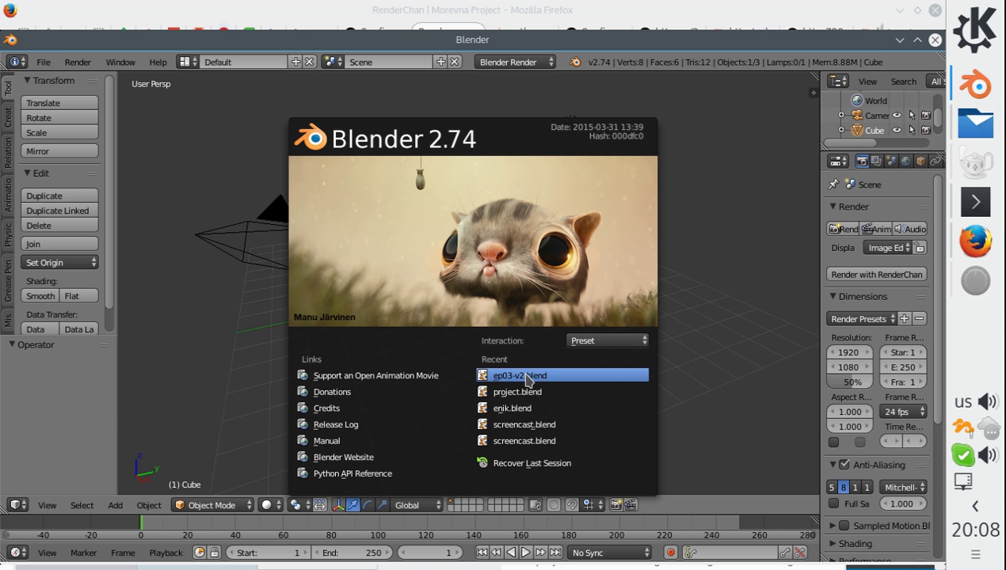
{"action": "left_click", "coordinate": [557, 377]}
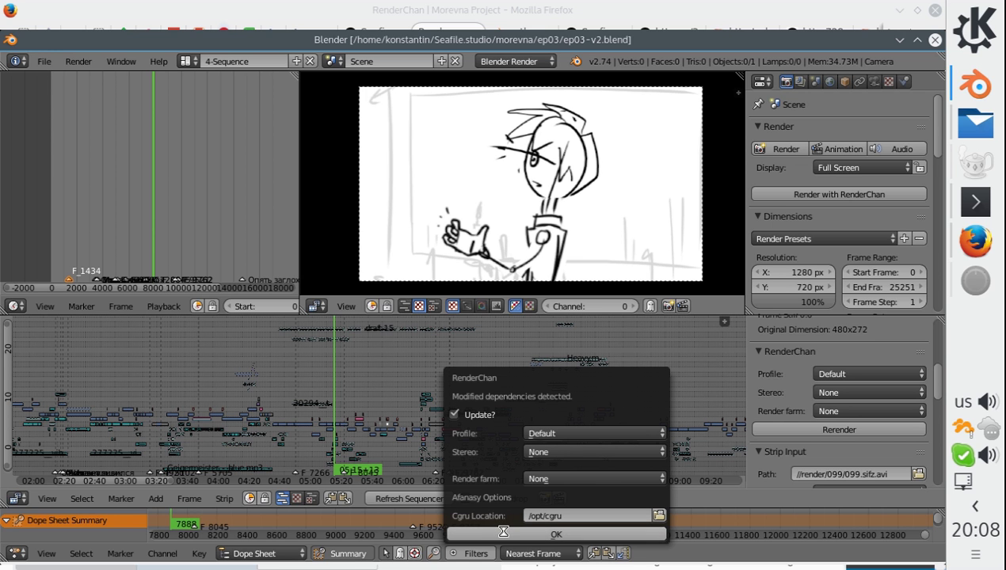
- Accept RenderChan's dependency update and watch the terminal until the 072 re-render finishes
{"action": "left_click", "coordinate": [544, 533]}
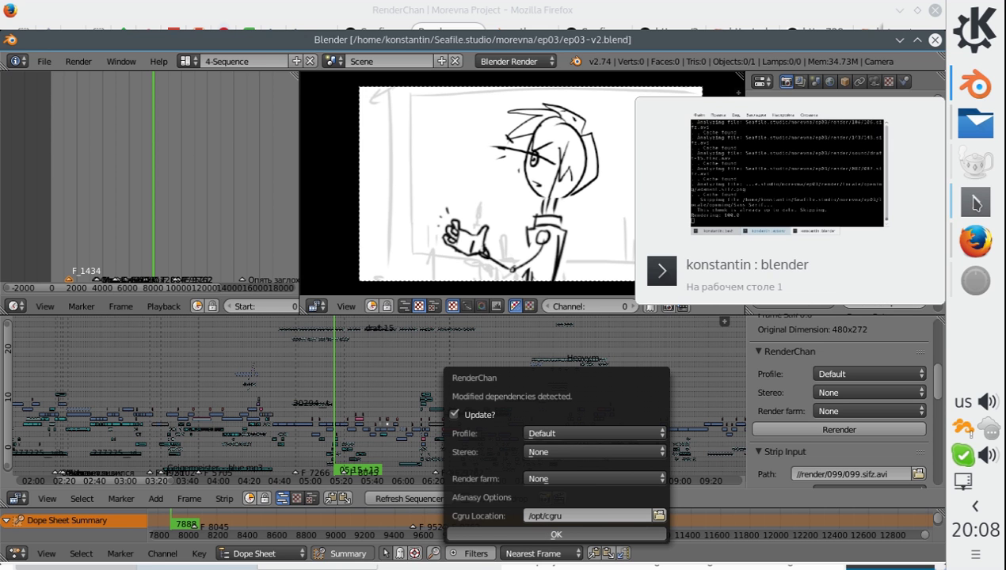
{"action": "left_click", "coordinate": [975, 203]}
{"action": "left_click_drag", "start_coordinate": [289, 252], "coordinate": [274, 209]}
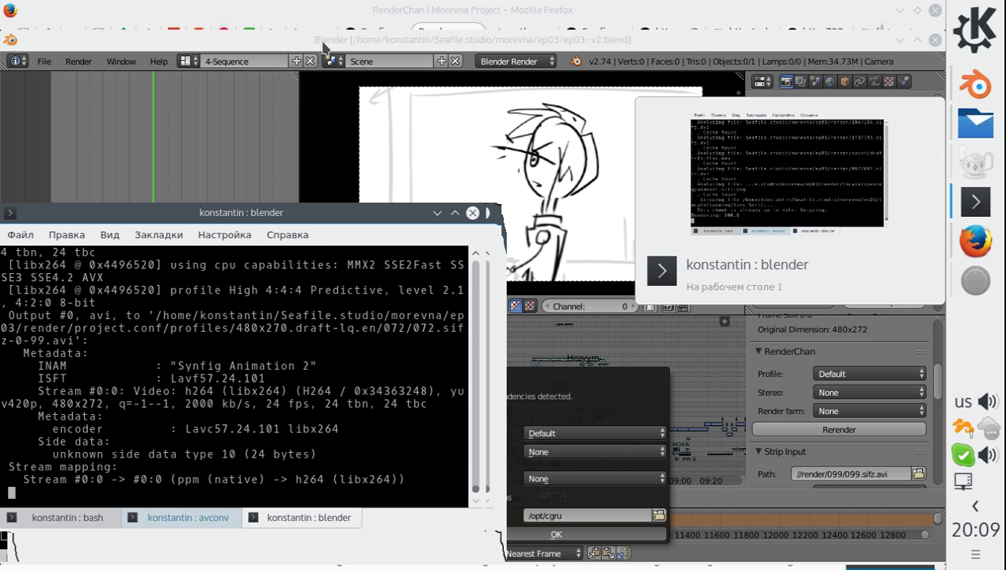
{"action": "left_click_drag", "start_coordinate": [324, 46], "coordinate": [270, 42]}
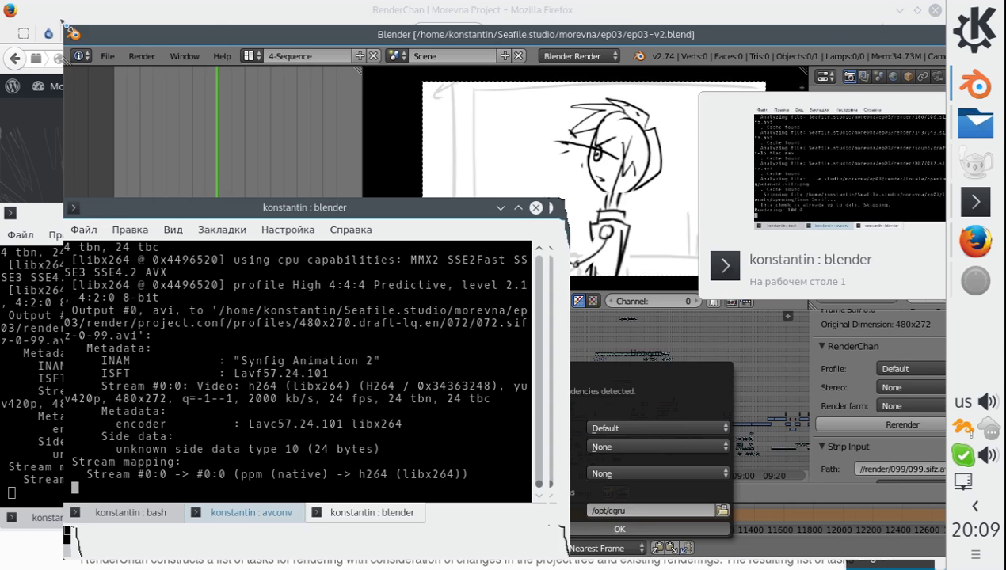
{"action": "left_click_drag", "start_coordinate": [67, 32], "coordinate": [203, 49]}
{"action": "left_click_drag", "start_coordinate": [270, 63], "coordinate": [159, 45]}
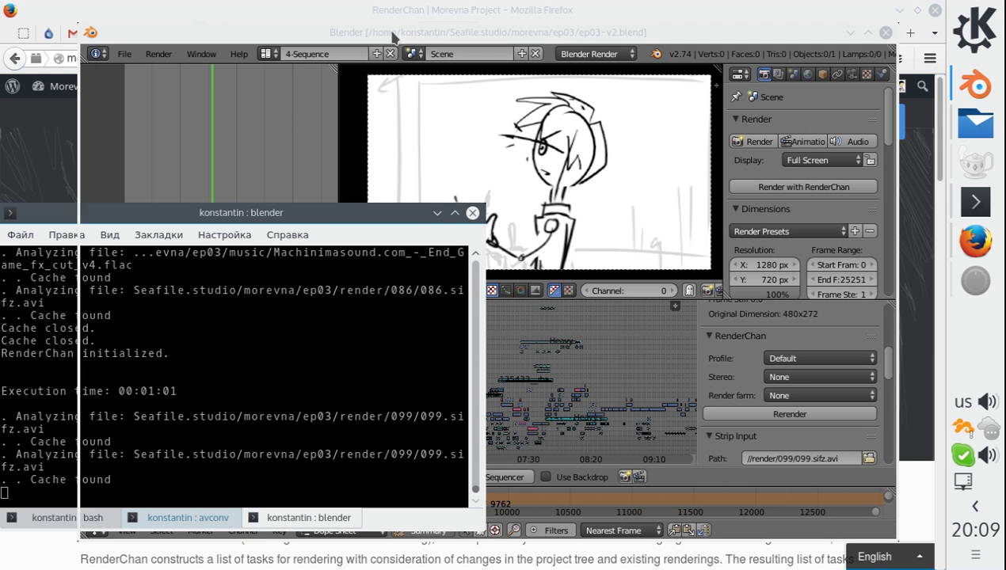
- Play back the ep03-v2 edit around 05:17 and pan the timeline toward the 072 strip
{"action": "left_click", "coordinate": [394, 35]}
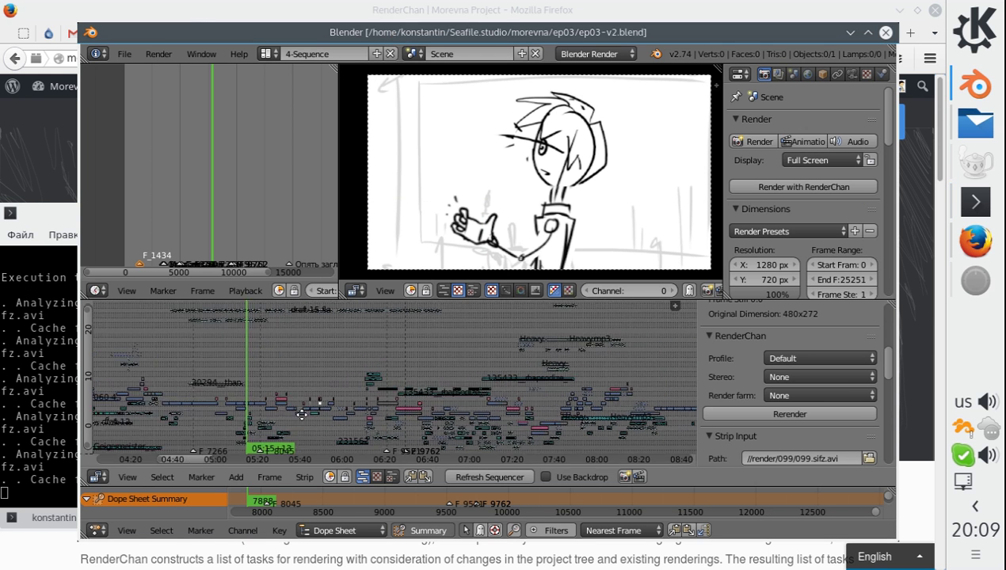
{"action": "scroll", "coordinate": [305, 412], "scroll_direction": "up", "scroll_amount": 6}
{"action": "scroll", "coordinate": [334, 405], "scroll_direction": "up", "scroll_amount": 2}
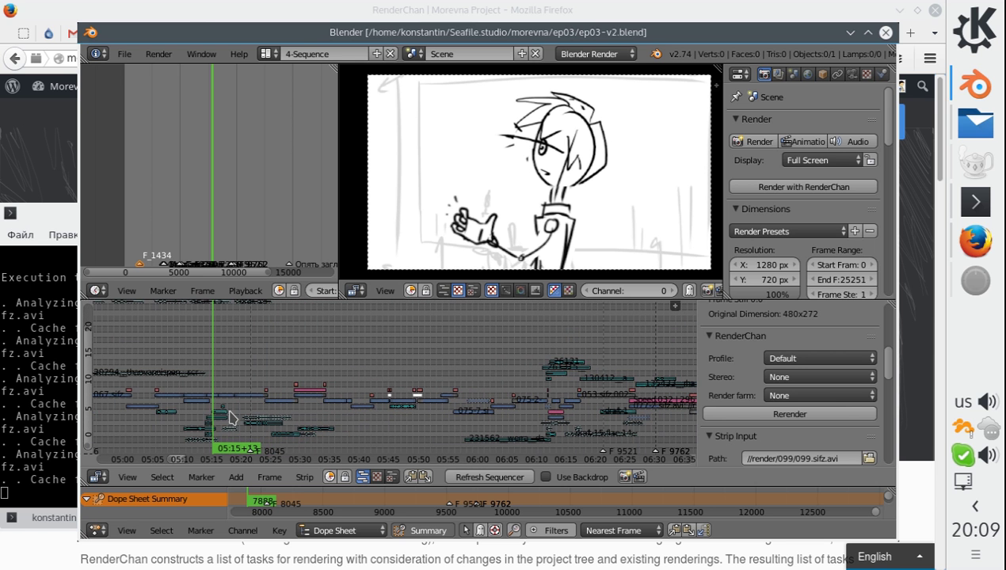
{"action": "key", "text": "alt+a"}
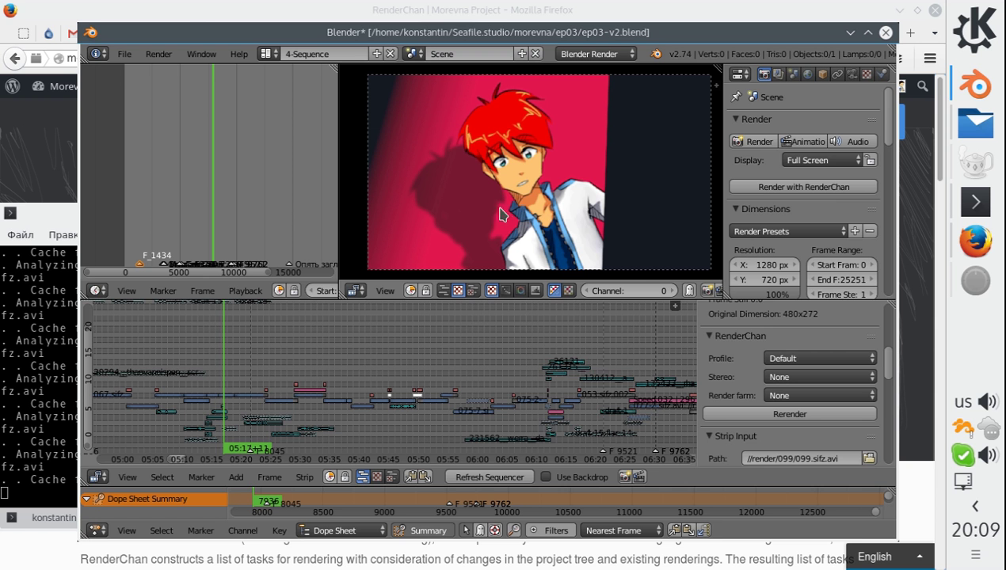
{"action": "scroll", "coordinate": [299, 422], "scroll_direction": "left", "scroll_amount": 4, "text": "ctrl"}
{"action": "scroll", "coordinate": [299, 421], "scroll_direction": "up", "scroll_amount": 5}
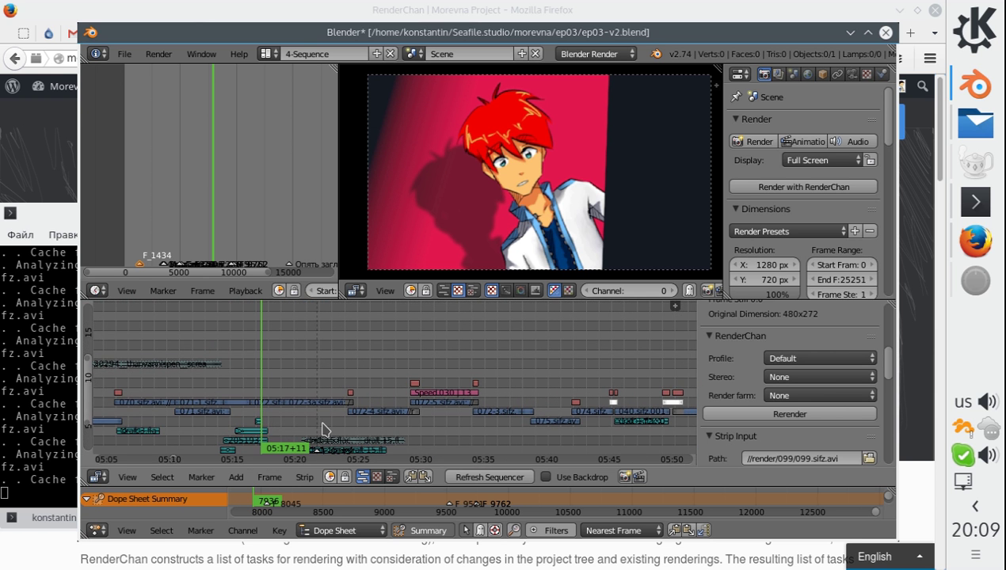
{"action": "scroll", "coordinate": [269, 428], "scroll_direction": "left", "scroll_amount": 1, "text": "ctrl"}
{"action": "scroll", "coordinate": [253, 425], "scroll_direction": "up", "scroll_amount": 3}
{"action": "middle_click_drag", "start_coordinate": [227, 421], "coordinate": [325, 419]}
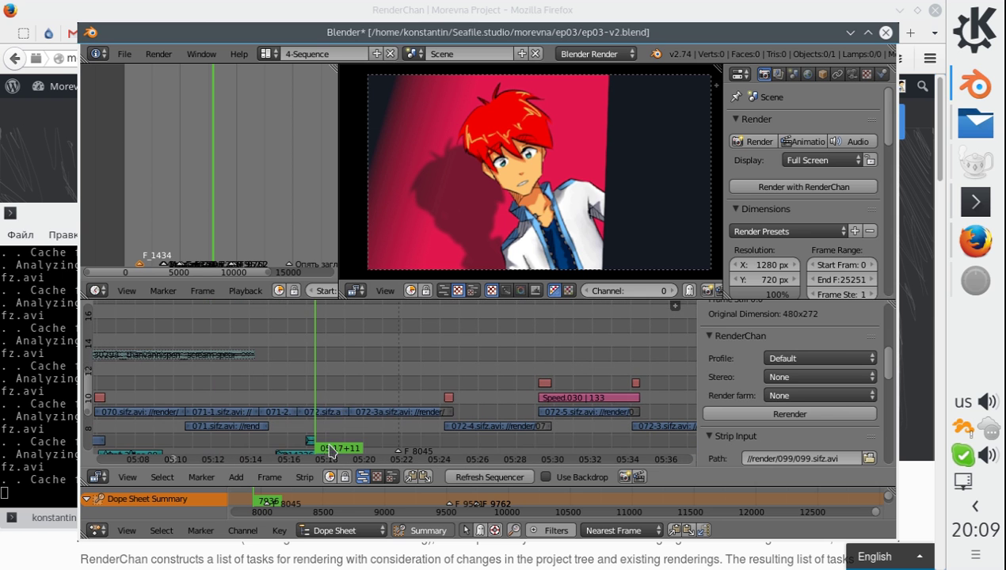
- Rerender the 072.sifz.avi strip with RenderChan, then scrub and zoom out to check it
{"action": "right_click", "coordinate": [322, 418]}
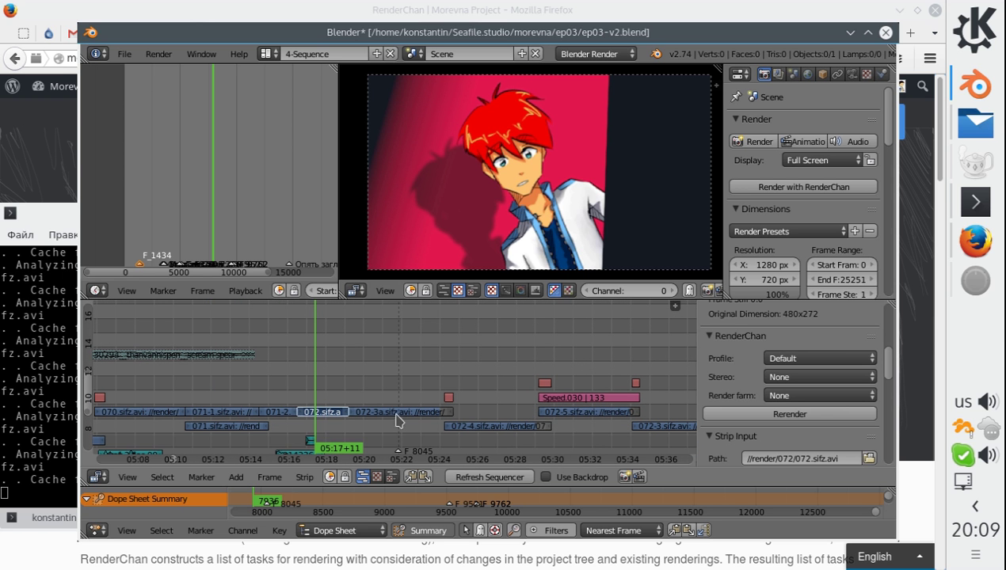
{"action": "left_click", "coordinate": [761, 414]}
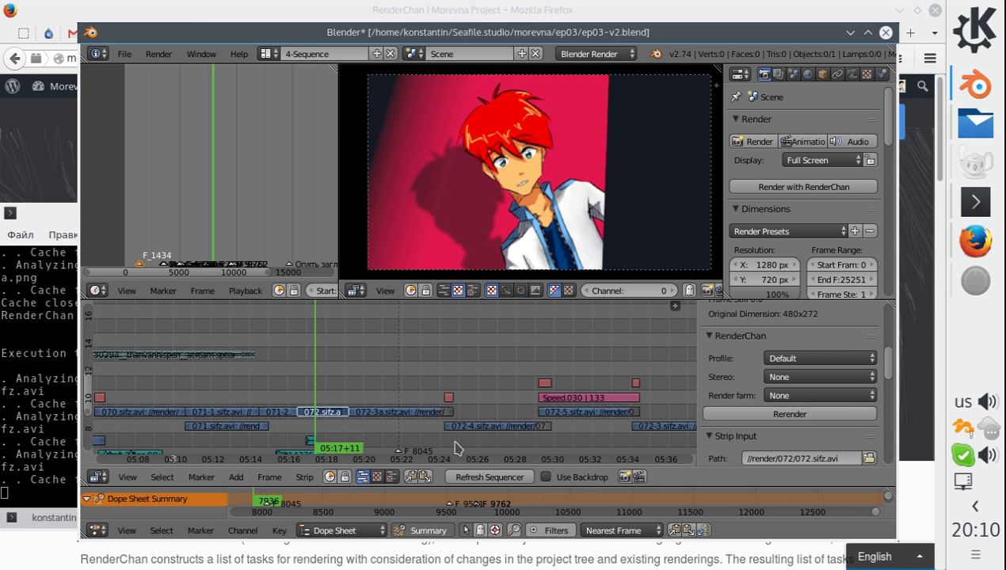
{"action": "mouse_move", "coordinate": [317, 400]}
{"action": "left_mouse_down"}
{"action": "mouse_move", "coordinate": [333, 402]}
{"action": "mouse_move", "coordinate": [306, 399]}
{"action": "mouse_move", "coordinate": [316, 401]}
{"action": "left_mouse_up"}
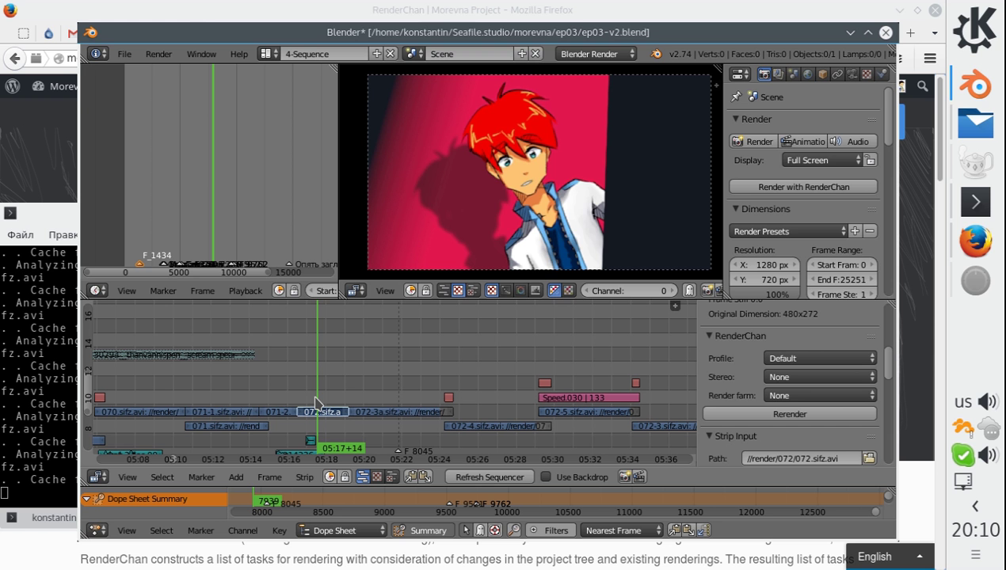
{"action": "scroll", "coordinate": [315, 403], "scroll_direction": "up", "scroll_amount": 10, "text": "alt"}
{"action": "scroll", "coordinate": [386, 400], "scroll_direction": "down", "scroll_amount": 6}
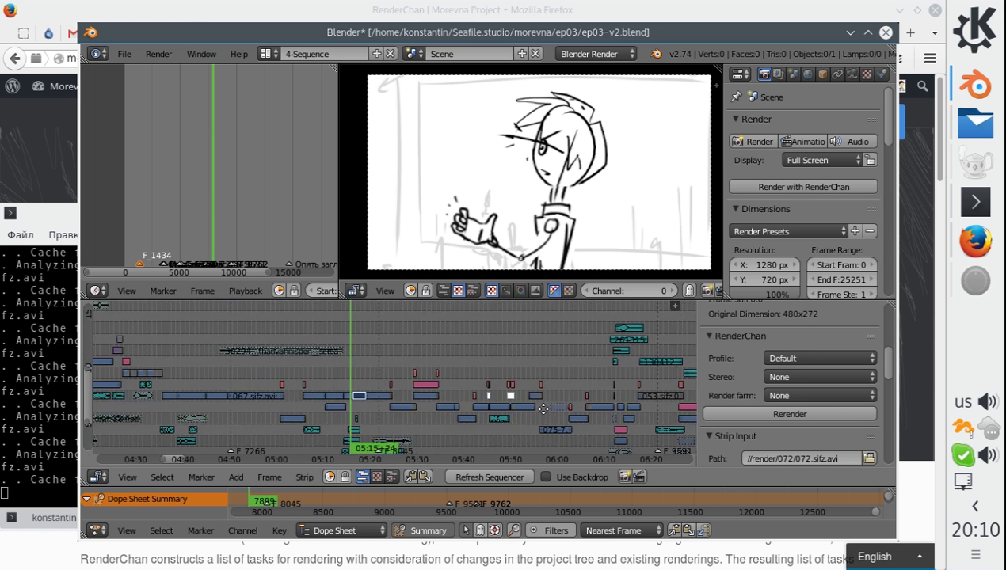
{"action": "scroll", "coordinate": [543, 409], "scroll_direction": "down", "scroll_amount": 7}
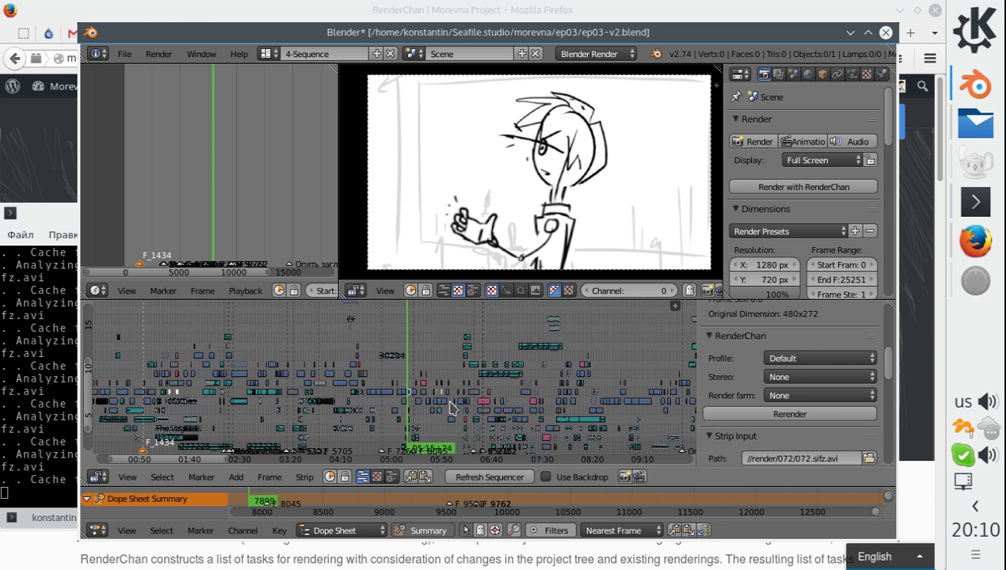